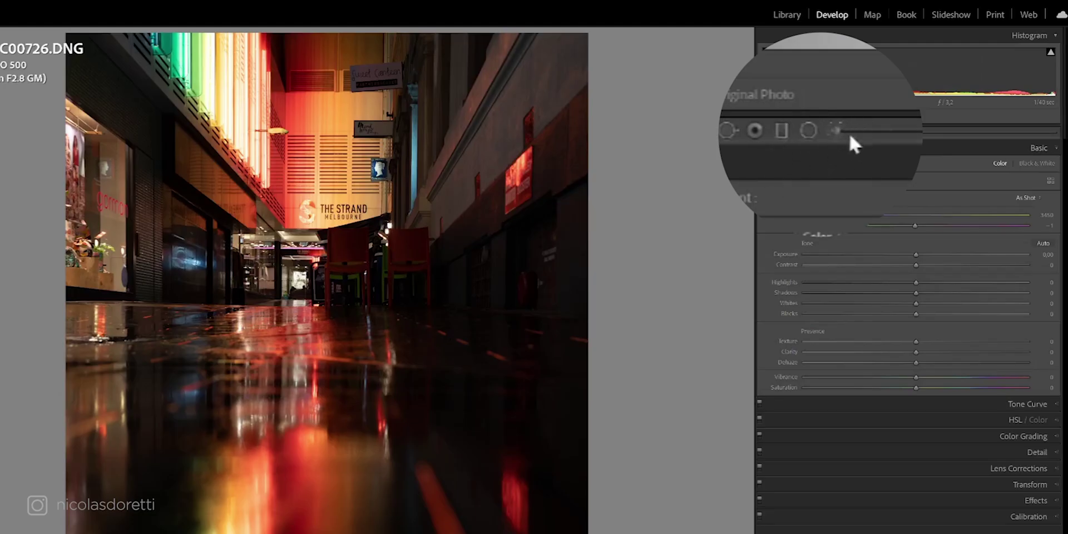
- Draw a Radial Filter over the alley centre of the street photo, then discard it
left_click(809, 132)
left_click_drag(450, 189, 612, 316)
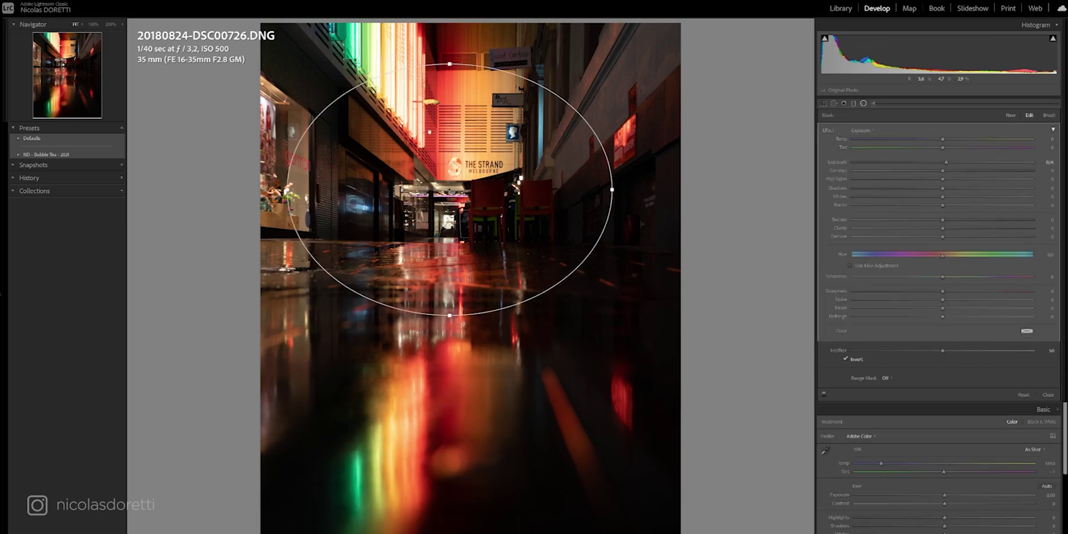
left_click(874, 104)
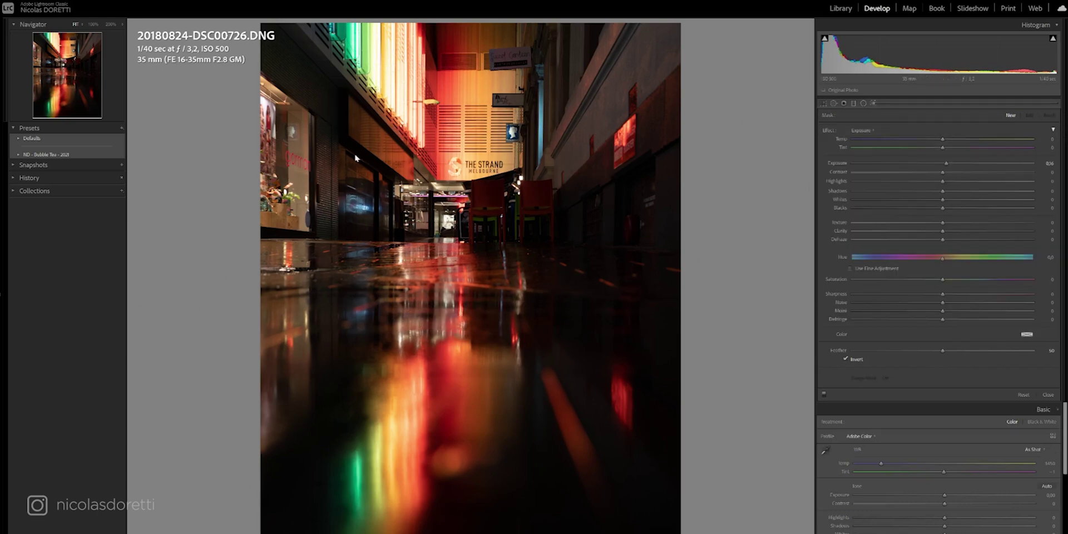
- Brighten the right-hand wall with the Adjustment Brush at exposure 0.70, then brush-brighten the wet floor
key("k")
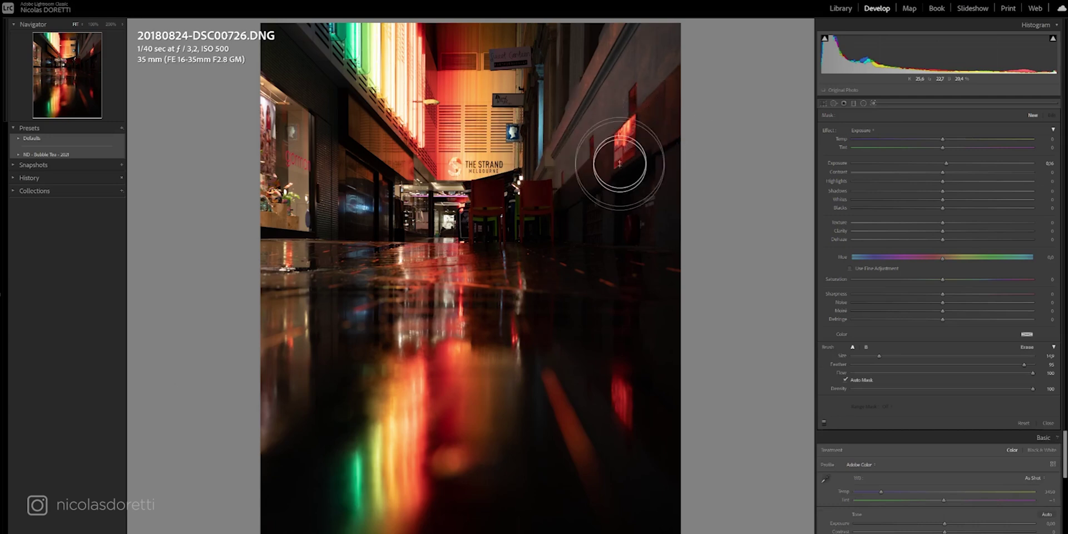
left_click(619, 163)
left_click_drag(951, 166, 959, 165)
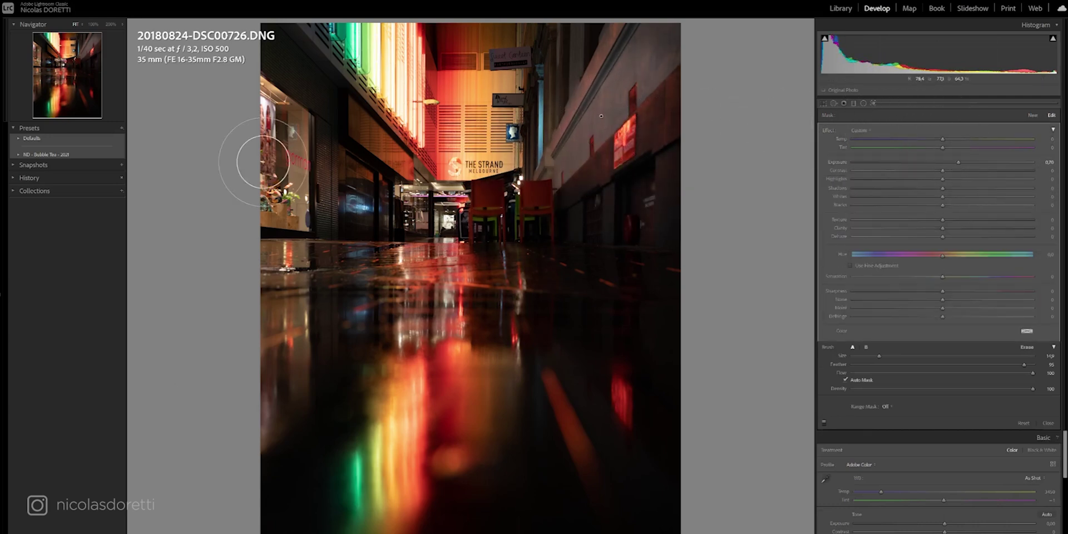
left_click(1032, 116)
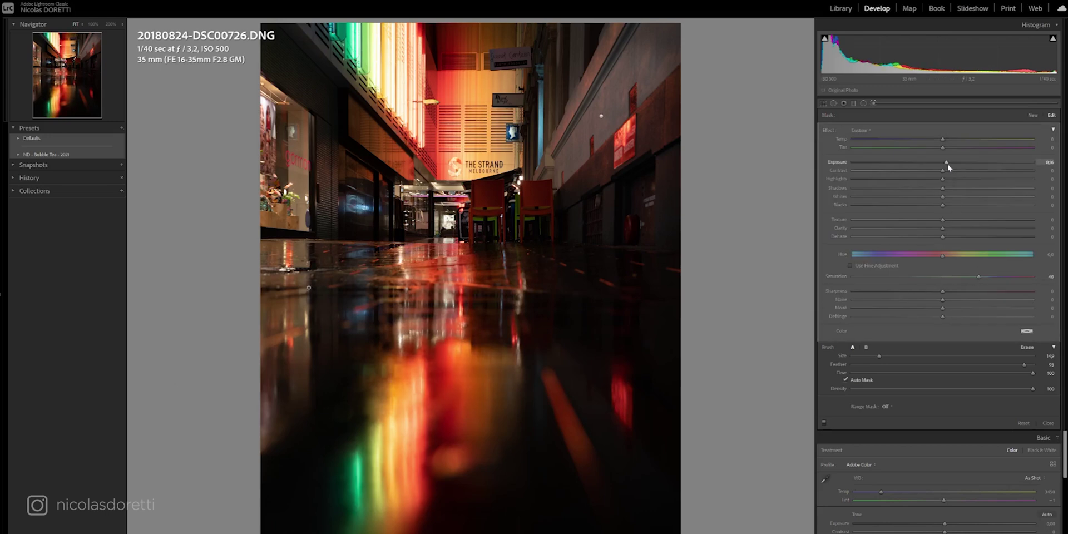
left_click_drag(949, 167, 966, 165)
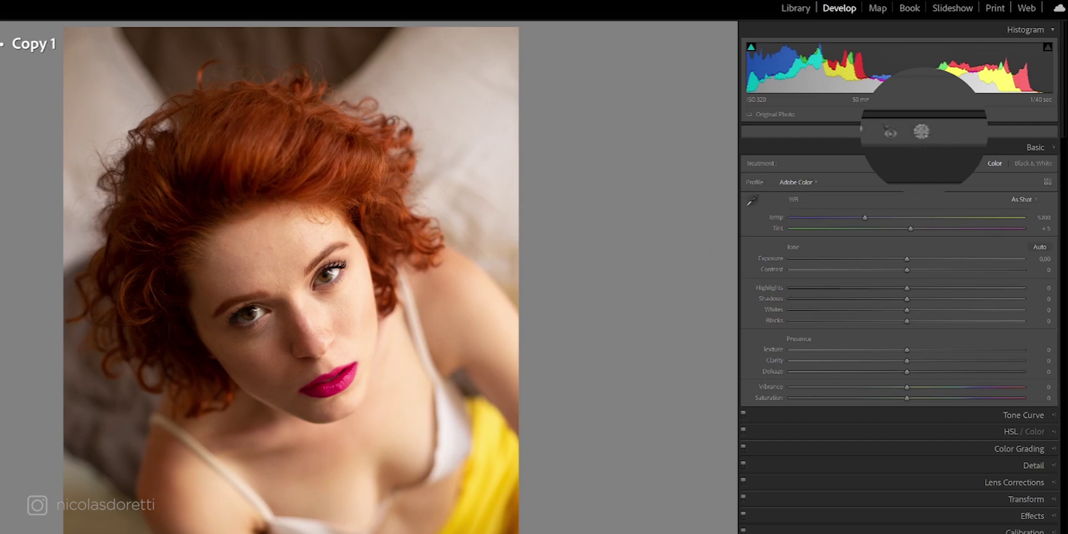
- Apply the ND - 01 - Assam preset, then set Exposure to +0.10 and Highlights to -100
left_click(921, 131)
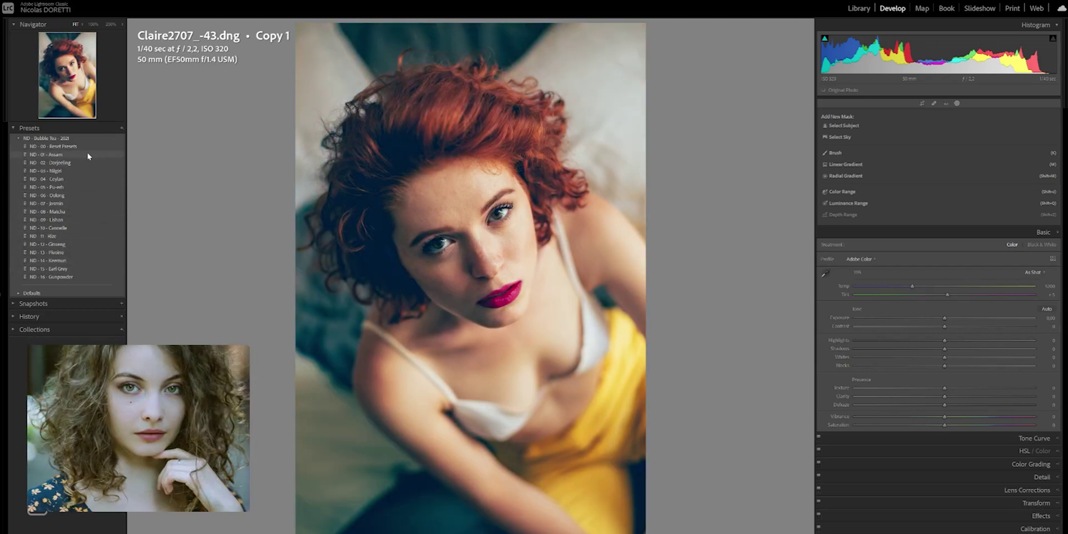
left_click(77, 155)
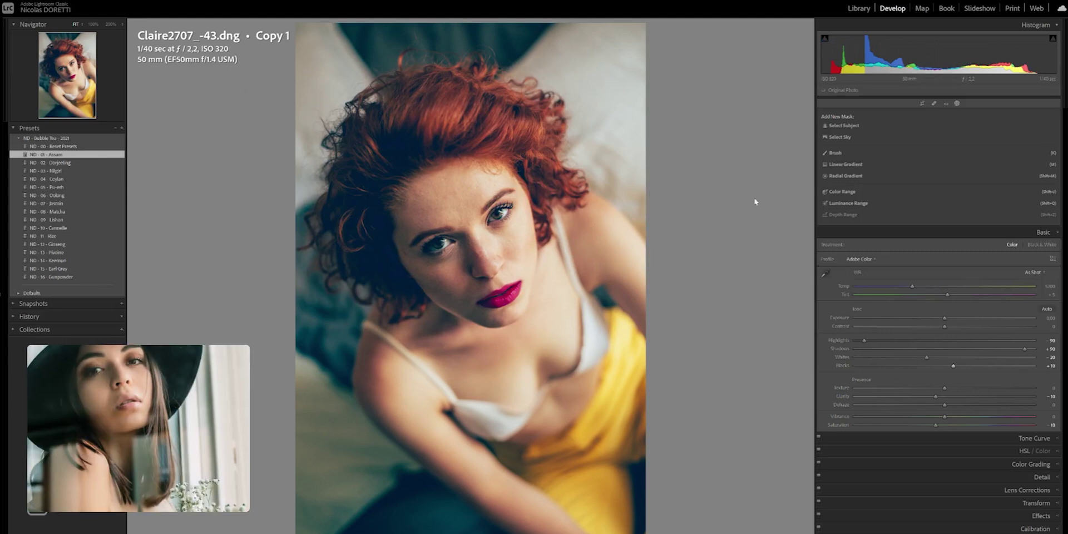
left_click_drag(944, 319, 947, 318)
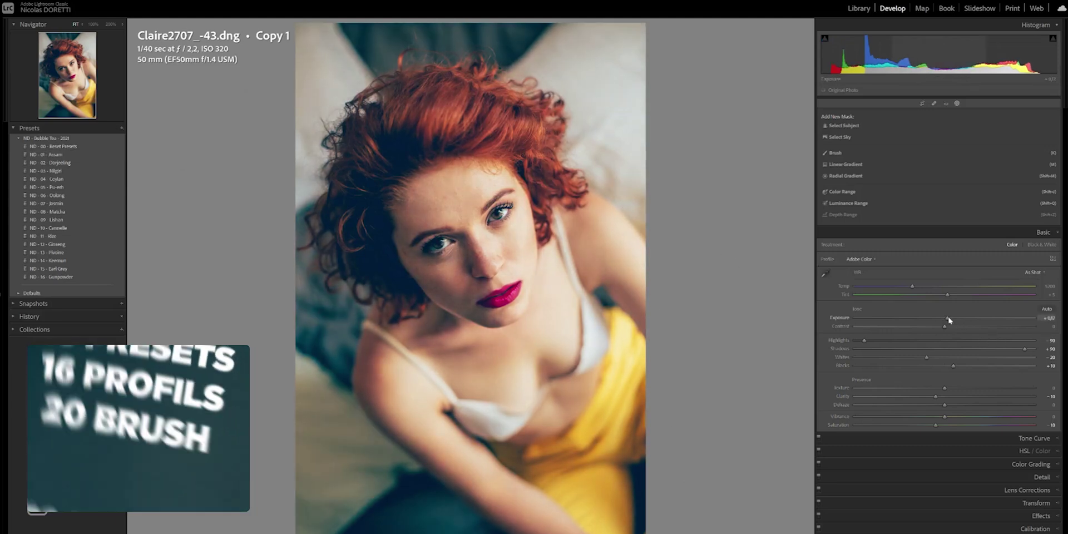
left_click_drag(865, 341, 847, 342)
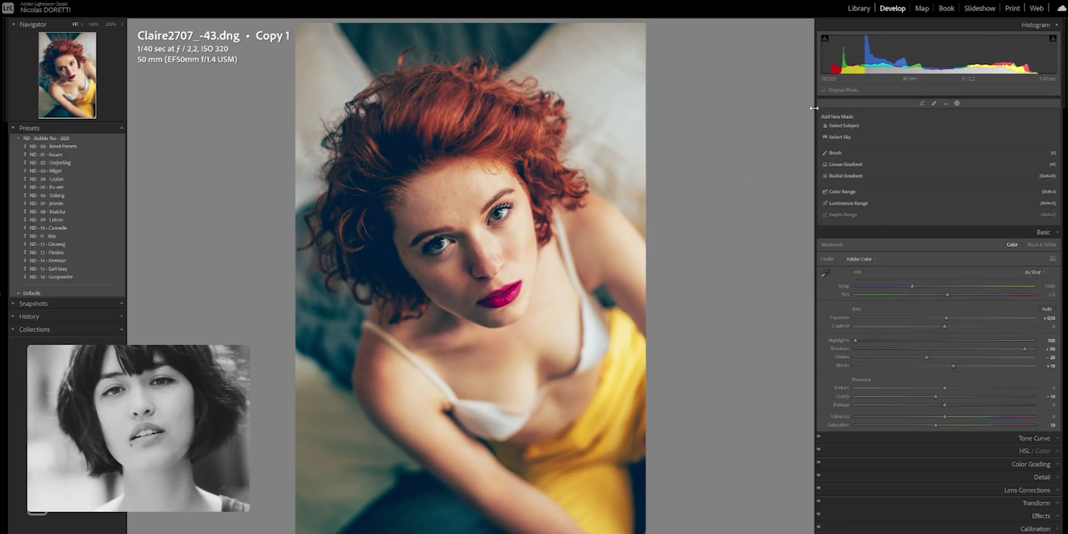
- Create a brush mask with the PEAU skin-softening preset and paint it over the face
left_click(832, 152)
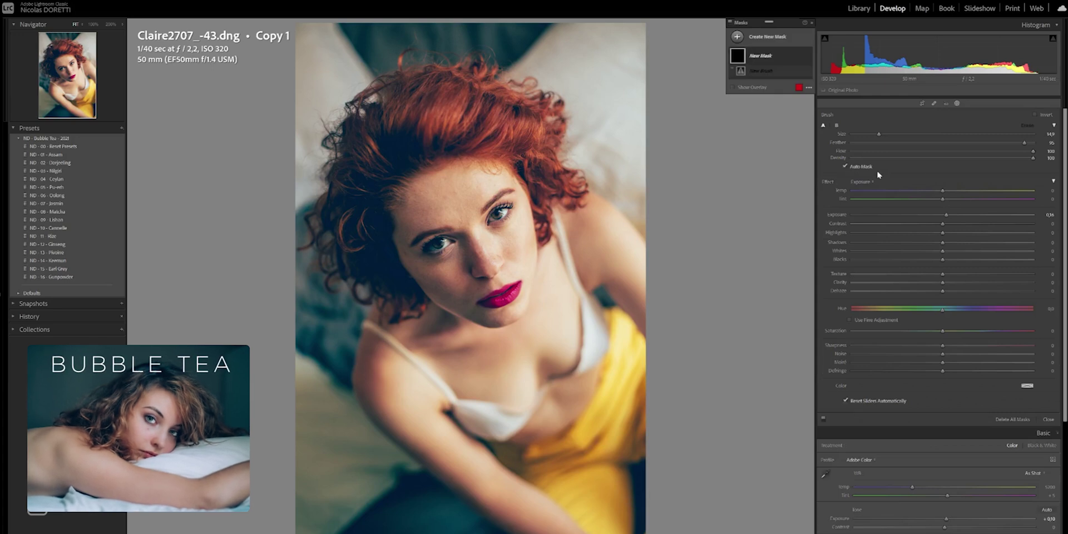
left_click(868, 182)
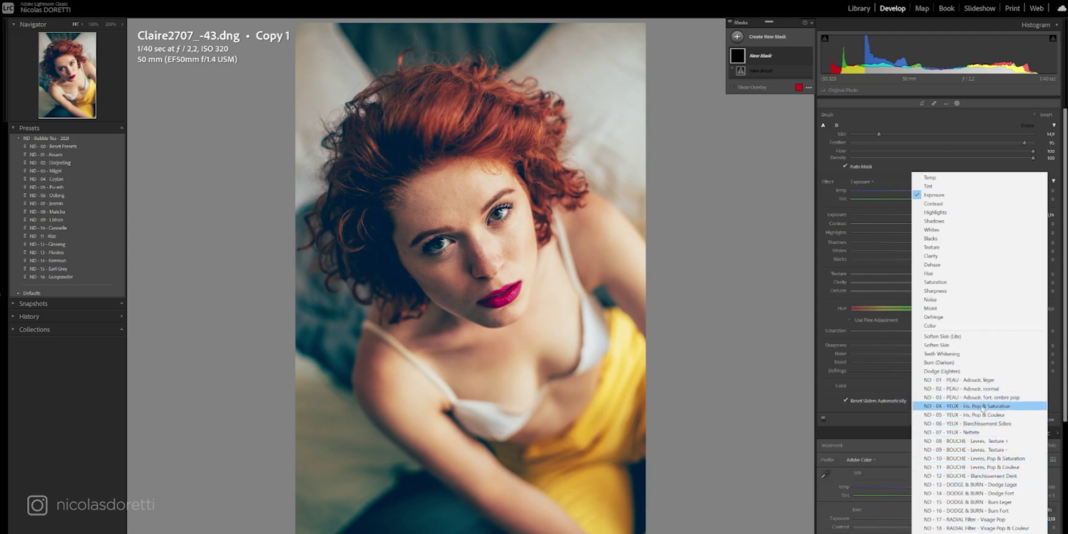
left_click(980, 379)
left_click_drag(439, 189, 453, 177)
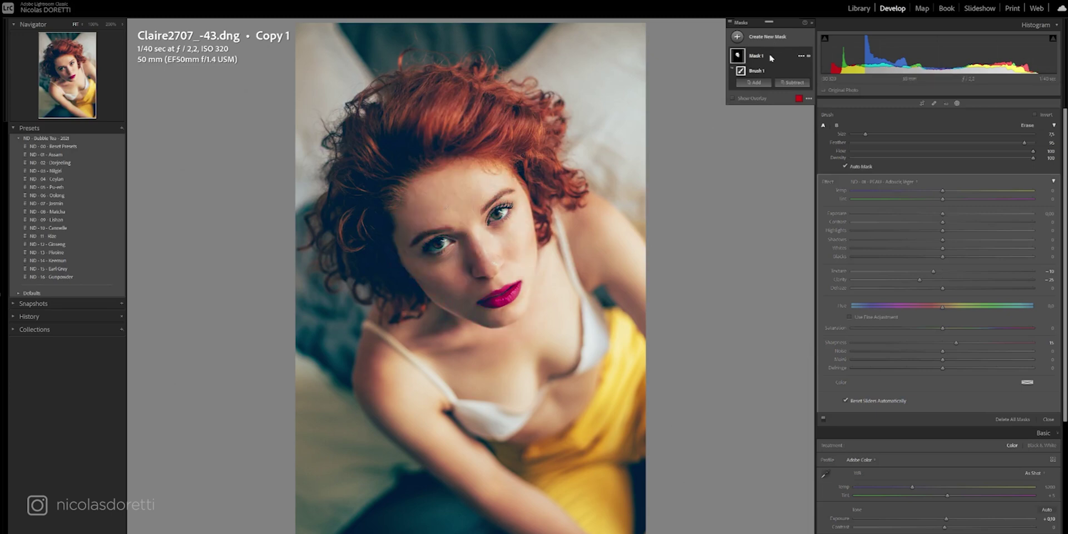
- Hide the overlay, toggle the mask off and on to compare, and rename it skin
left_click(733, 98)
left_click(808, 56)
left_click(809, 56)
left_click(809, 56)
left_click(800, 56)
left_click(831, 60)
scroll(669, 160, "up", 5)
- Draw a radial gradient mask around the face and adjust its feathered transition
left_click(767, 37)
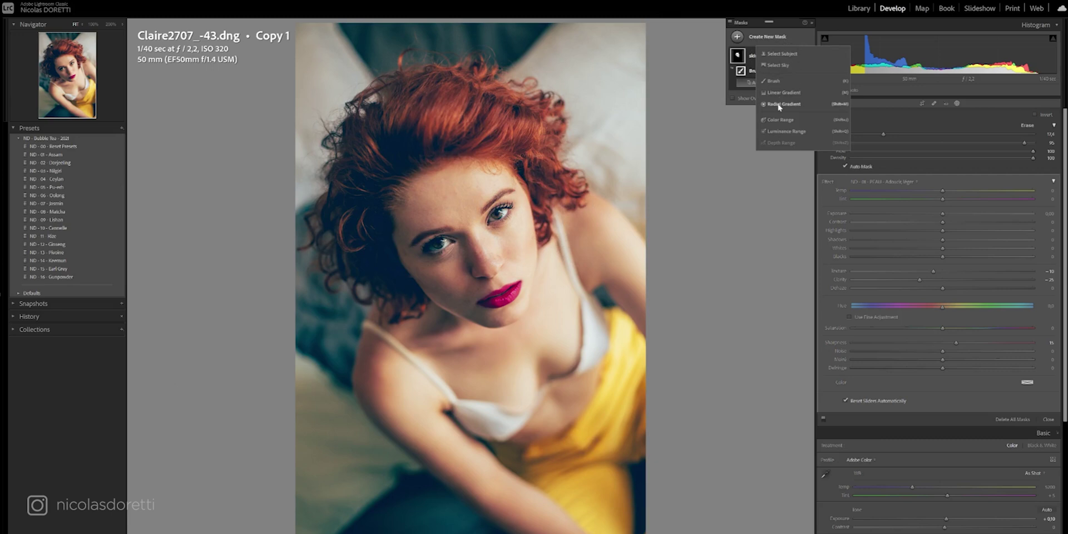
left_click(779, 105)
mouse_move(463, 221)
left_mouse_down()
mouse_move(563, 317)
mouse_move(618, 395)
mouse_move(594, 362)
mouse_move(574, 273)
left_mouse_up()
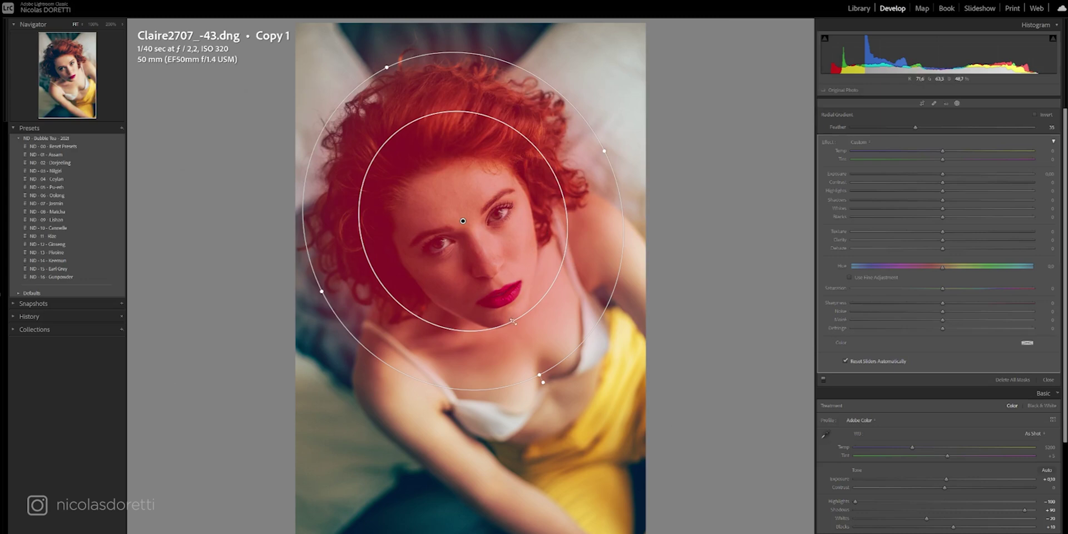
left_click_drag(488, 273, 483, 262)
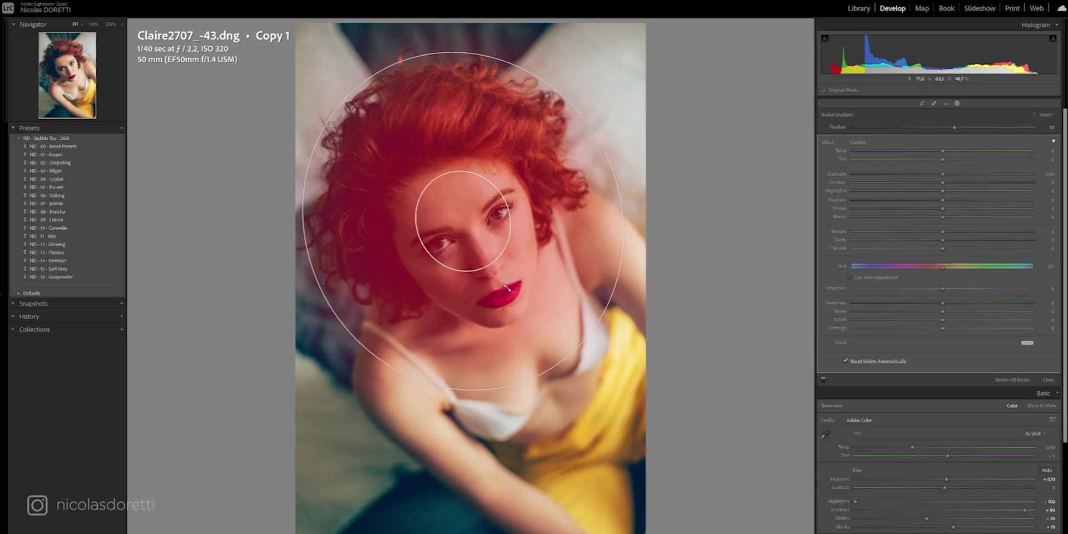
left_click_drag(540, 335, 540, 337)
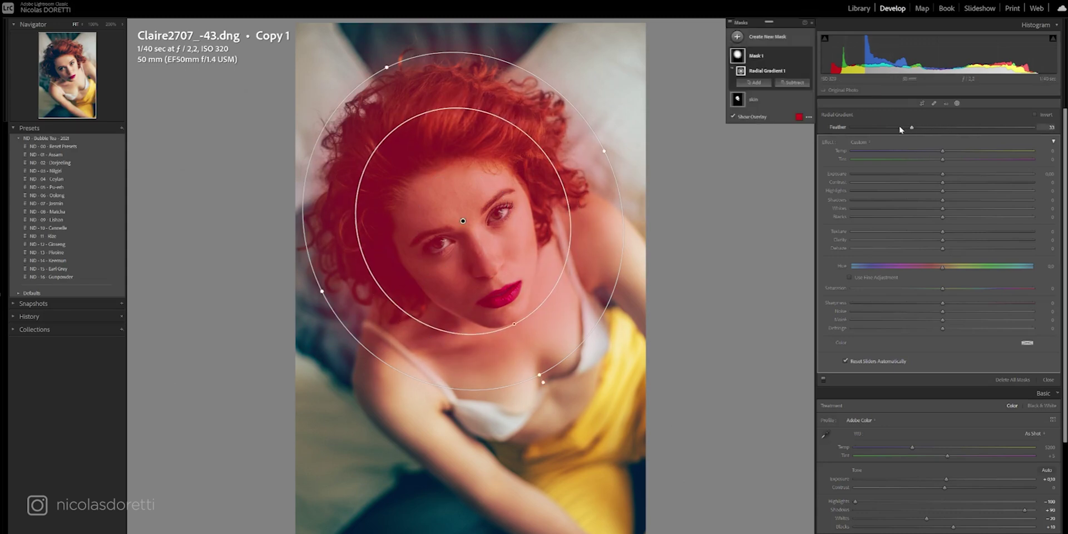
mouse_move(517, 323)
left_mouse_down()
mouse_move(496, 288)
mouse_move(528, 320)
left_mouse_up()
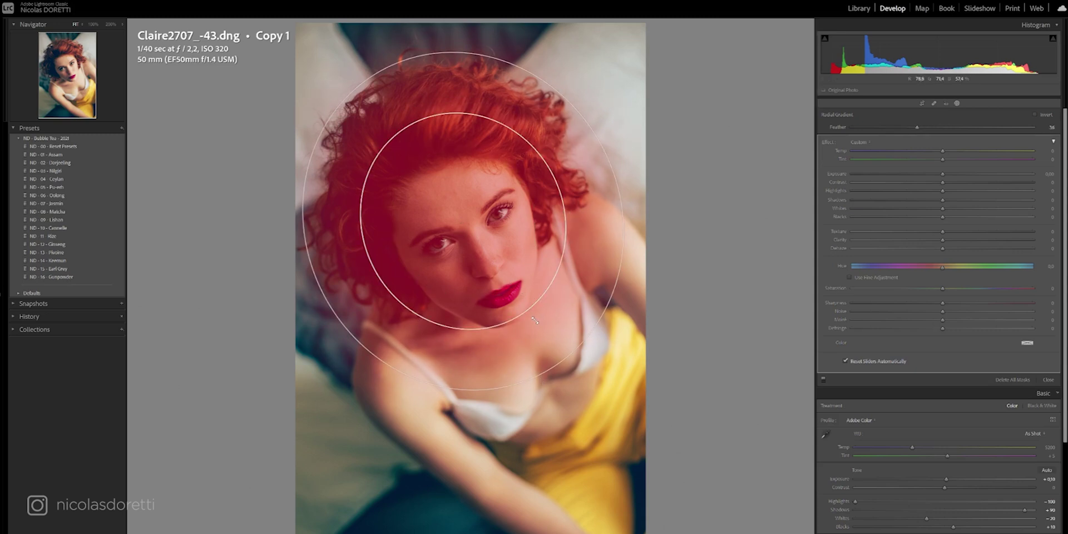
- Set the face mask's Exposure to 0.27 and Highlights to -61, hiding the overlay
left_click(950, 174)
key("o")
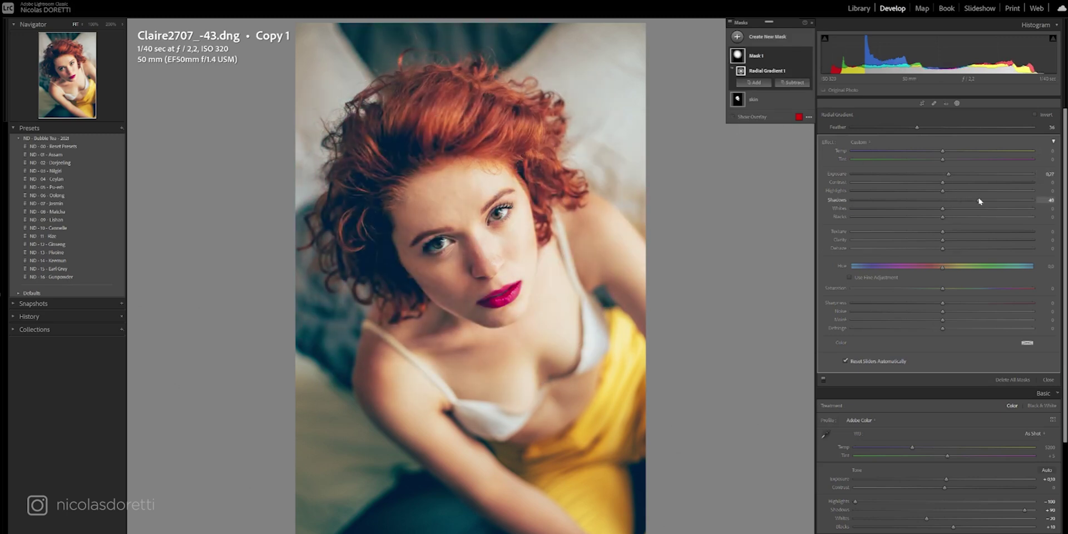
left_click_drag(942, 191, 887, 191)
- Name the radial mask 'Face highlight', then select the skin mask with the brush set to Erase
double_click(755, 56)
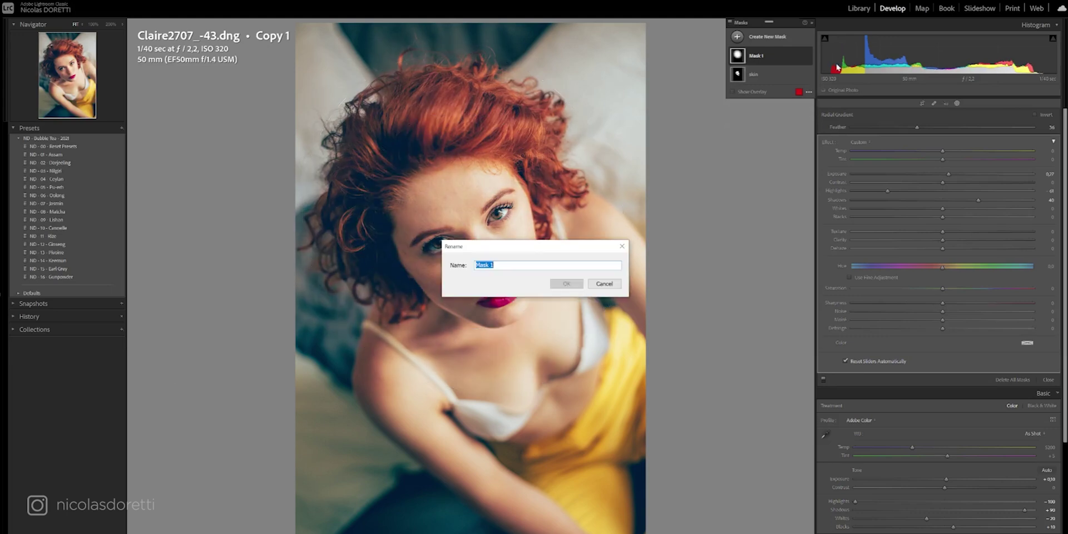
type("Face highlight")
left_click(565, 285)
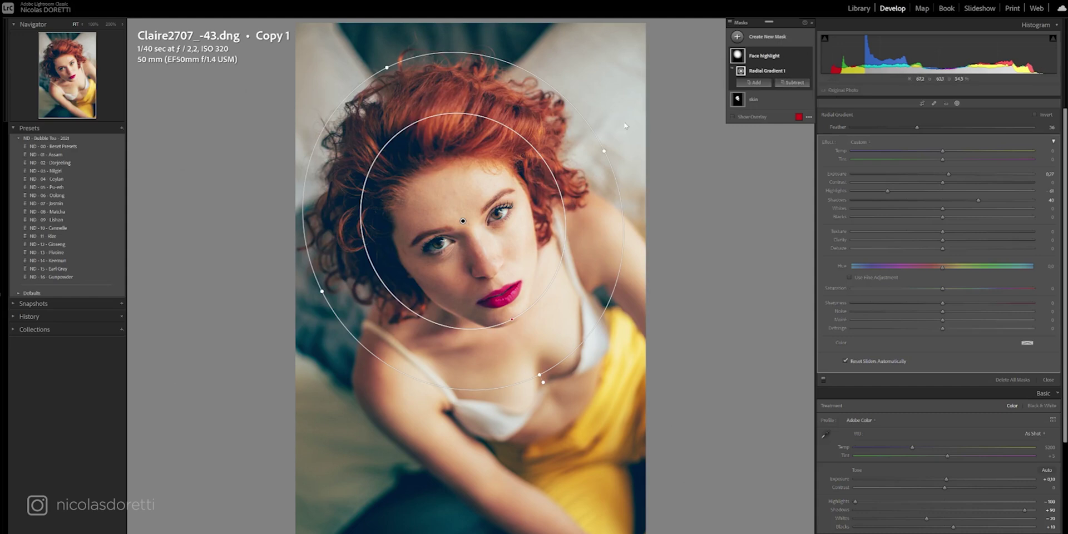
left_click(751, 99)
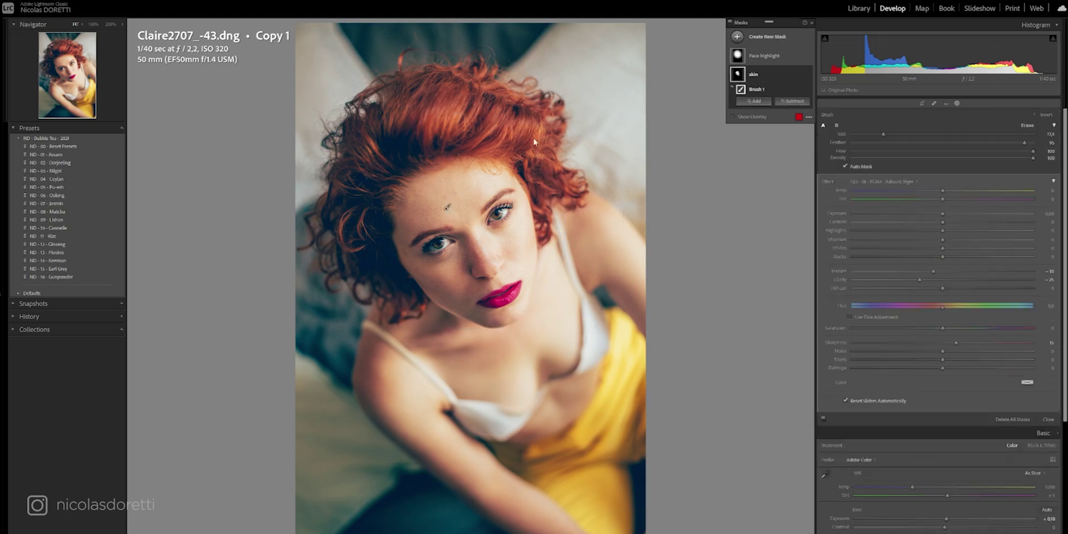
key("alt")
- Subtract a brush from the Face highlight mask, painting the hair out of it
left_click(759, 58)
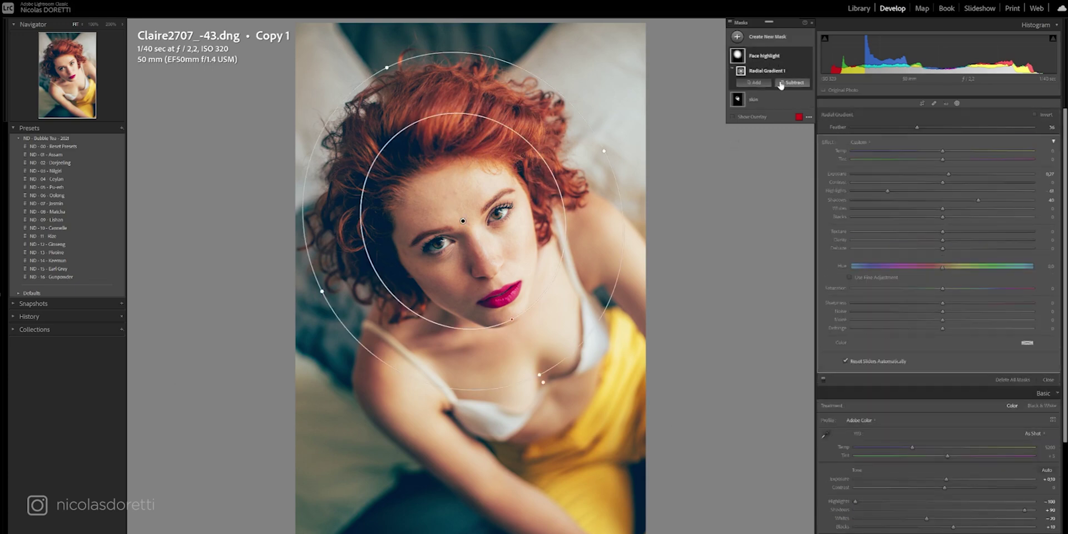
left_click(785, 85)
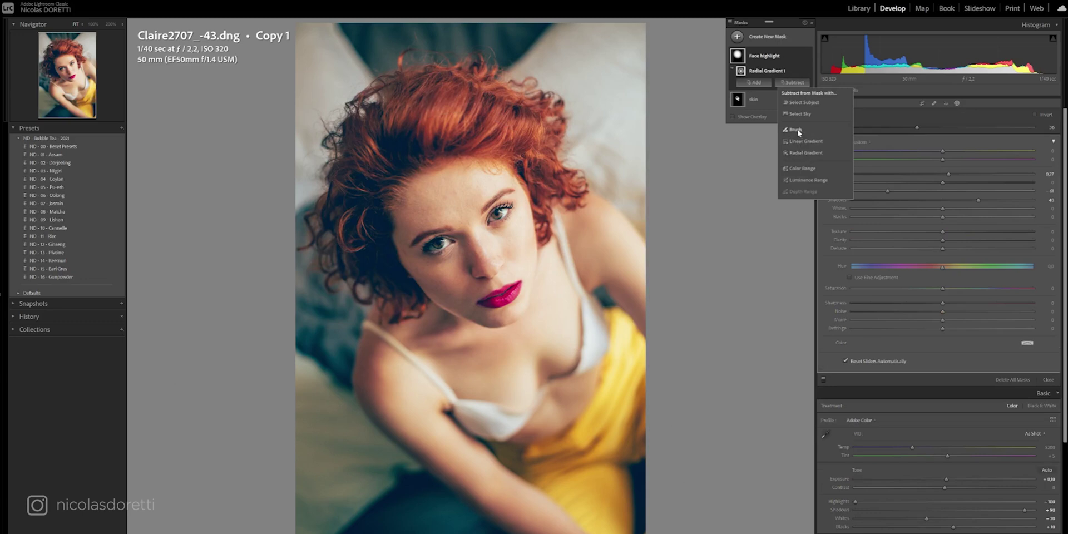
left_click(797, 130)
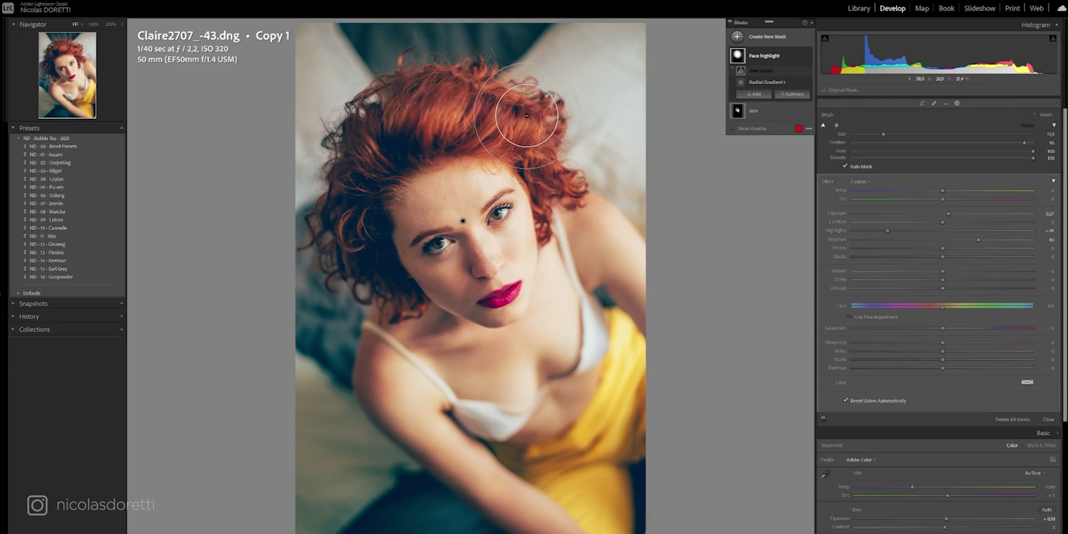
left_click_drag(526, 115, 542, 143)
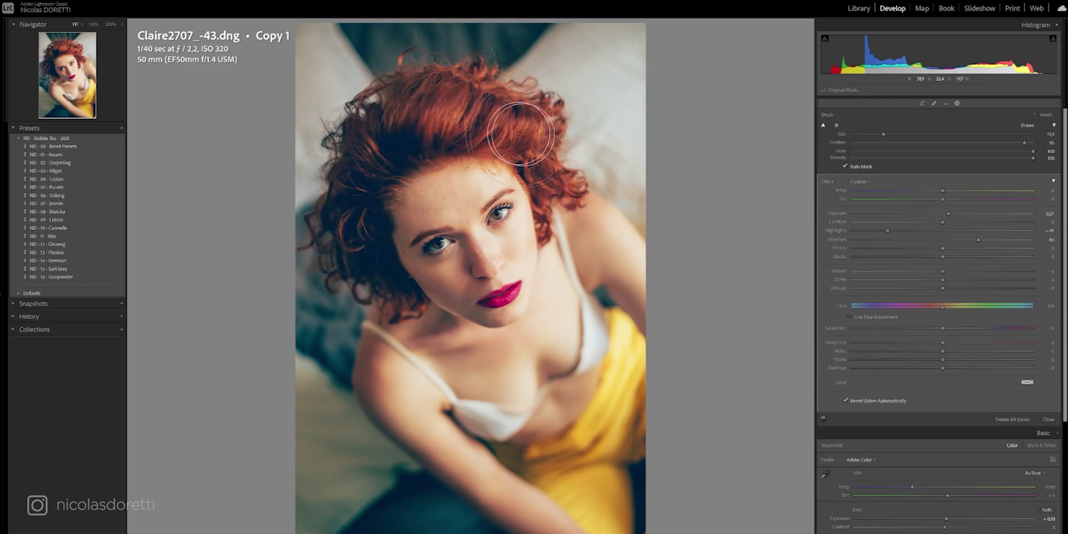
left_click_drag(520, 134, 534, 144)
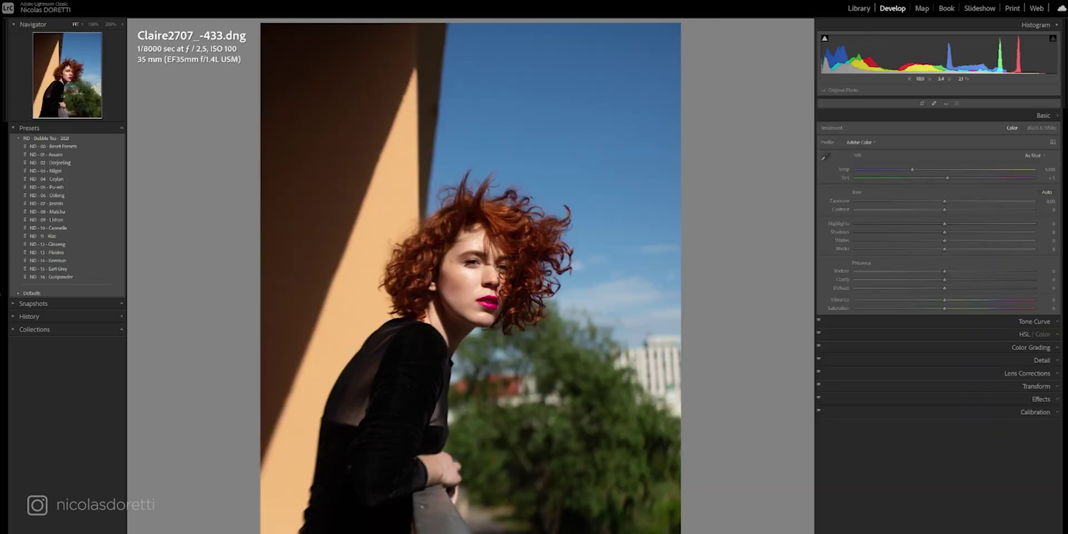
- Apply the ND - 03 - Nilgiri preset to the balcony portrait
left_click(71, 170)
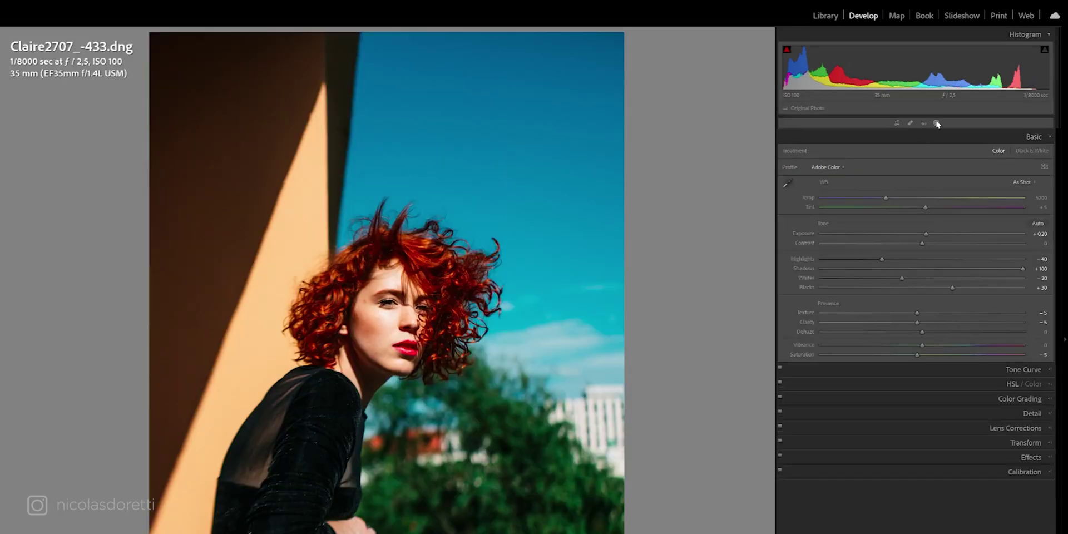
left_click(936, 123)
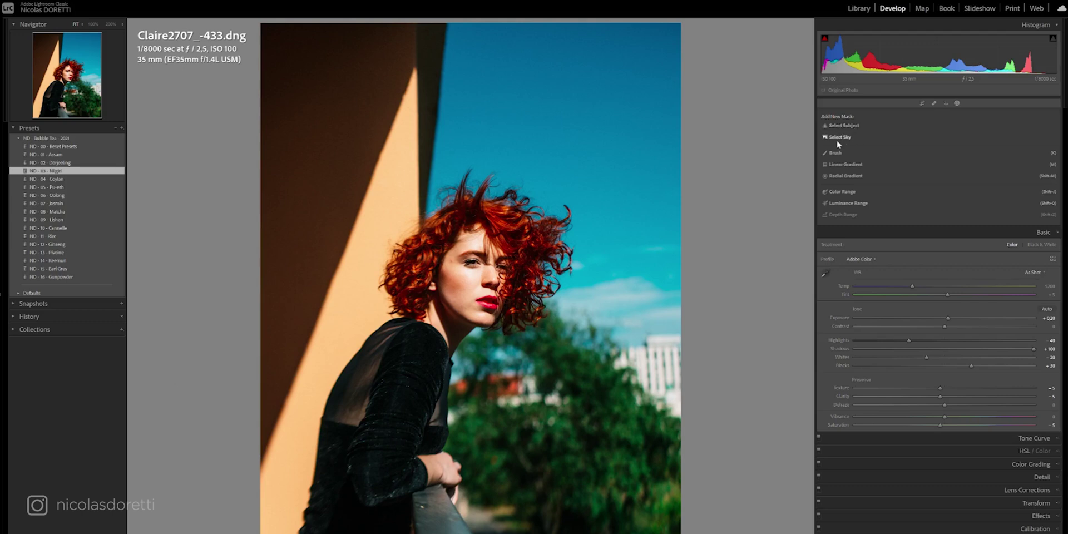
- Create a Select Sky mask and check its coverage in the White on Black overlay view
left_click(841, 137)
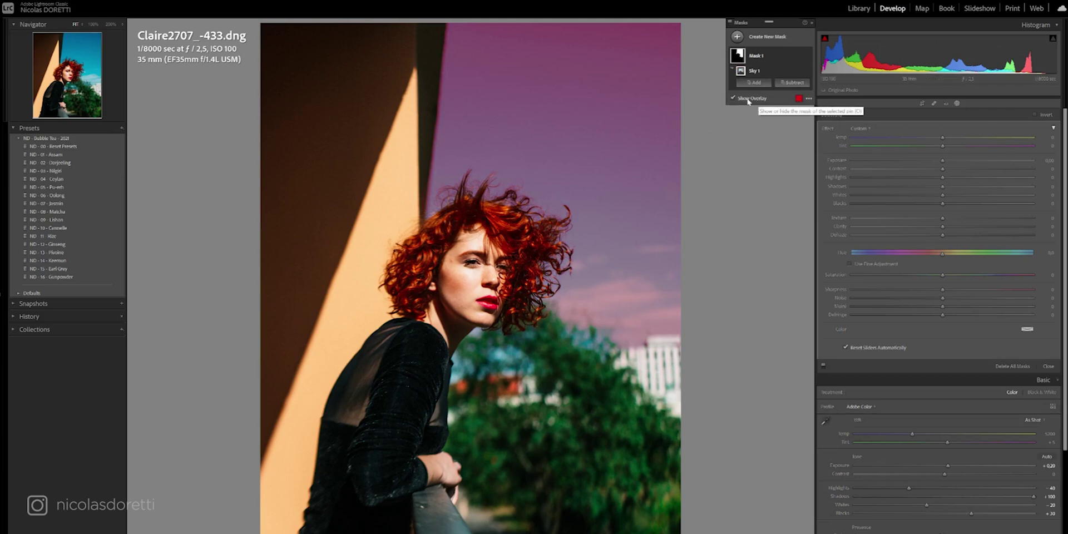
left_click(809, 98)
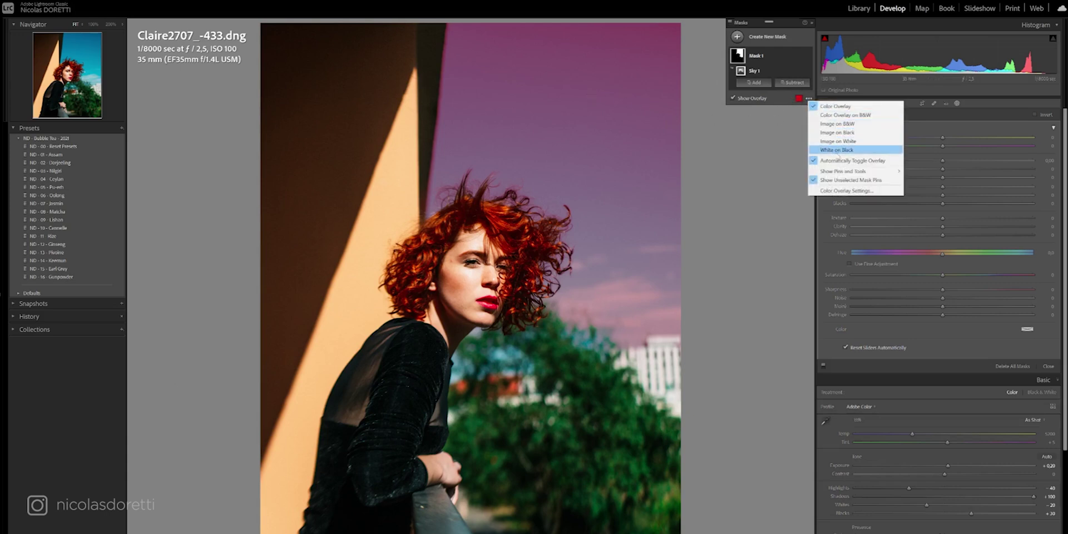
left_click(833, 151)
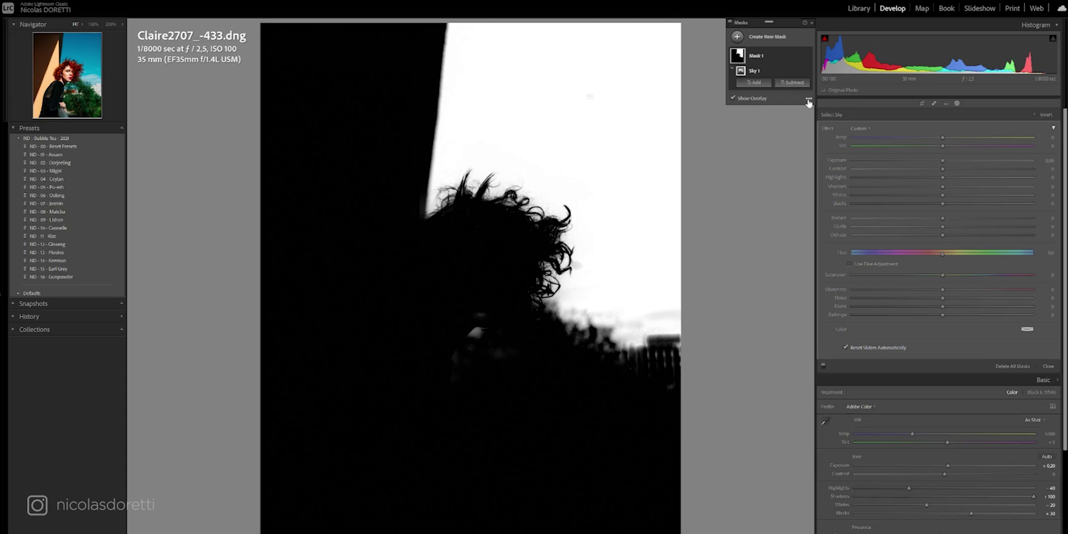
key("o")
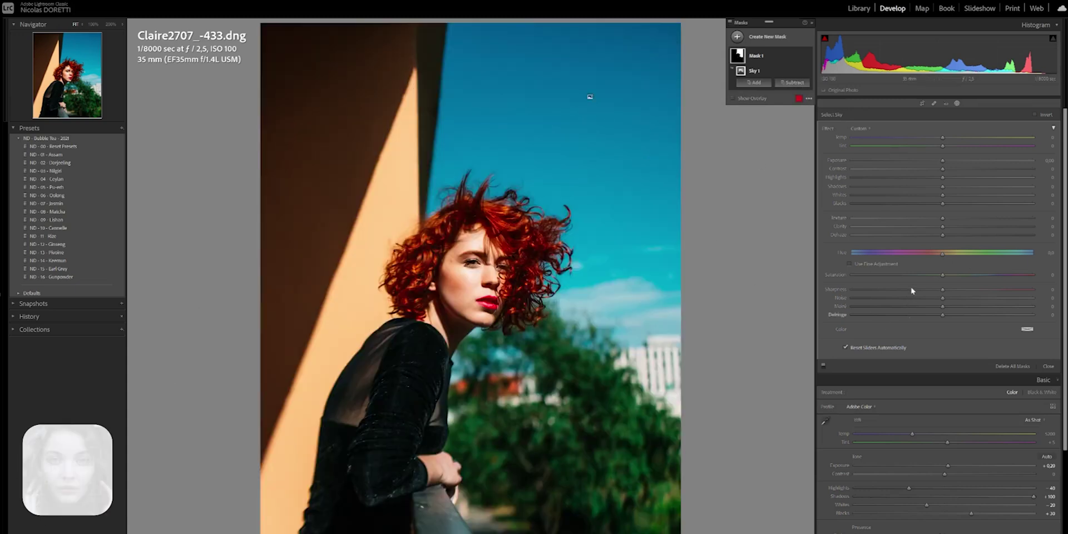
- Test a purple Hue shift on the sky mask, reset Hue to 0, and lower its Highlights
left_click_drag(943, 253, 978, 256)
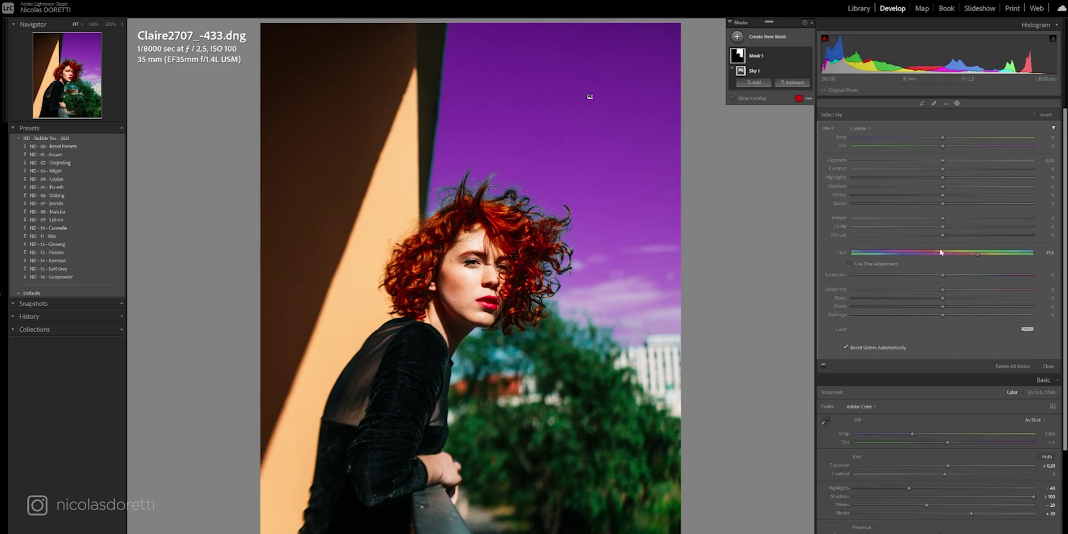
double_click(842, 253)
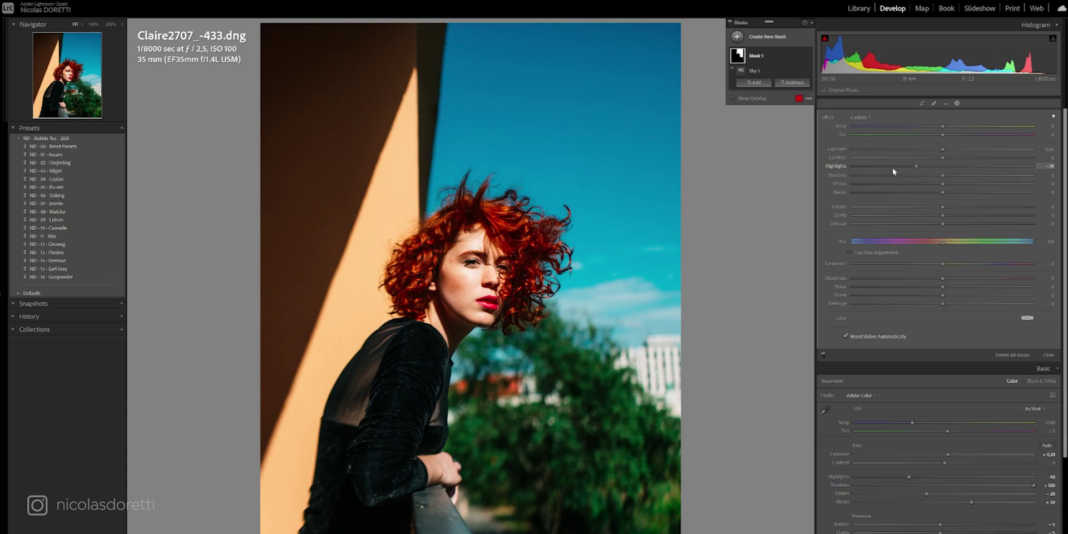
left_click_drag(893, 169, 885, 168)
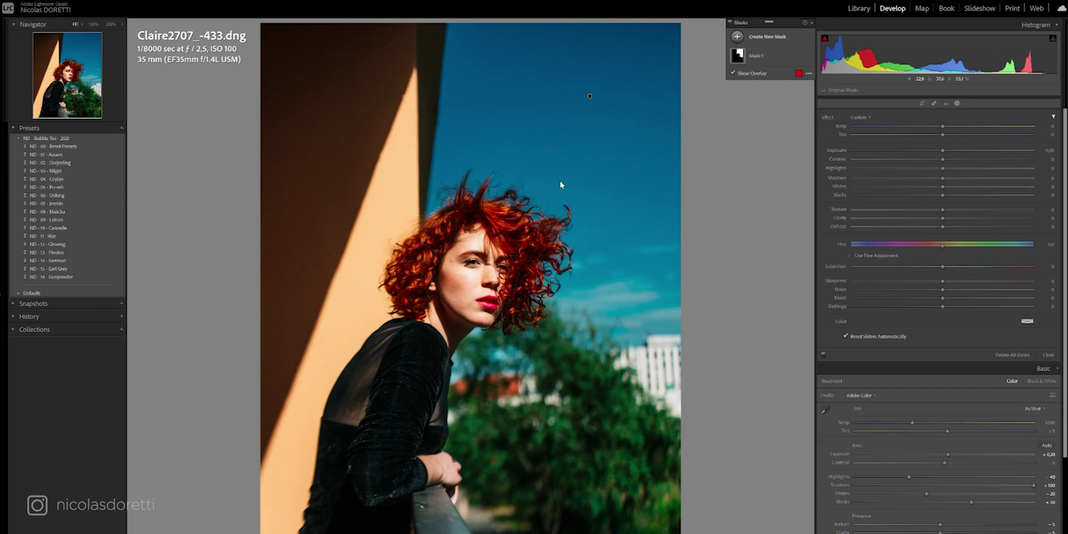
- Add a Select Subject mask, then brush-subtract the railing by her lower arm using a larger brush
left_click(767, 37)
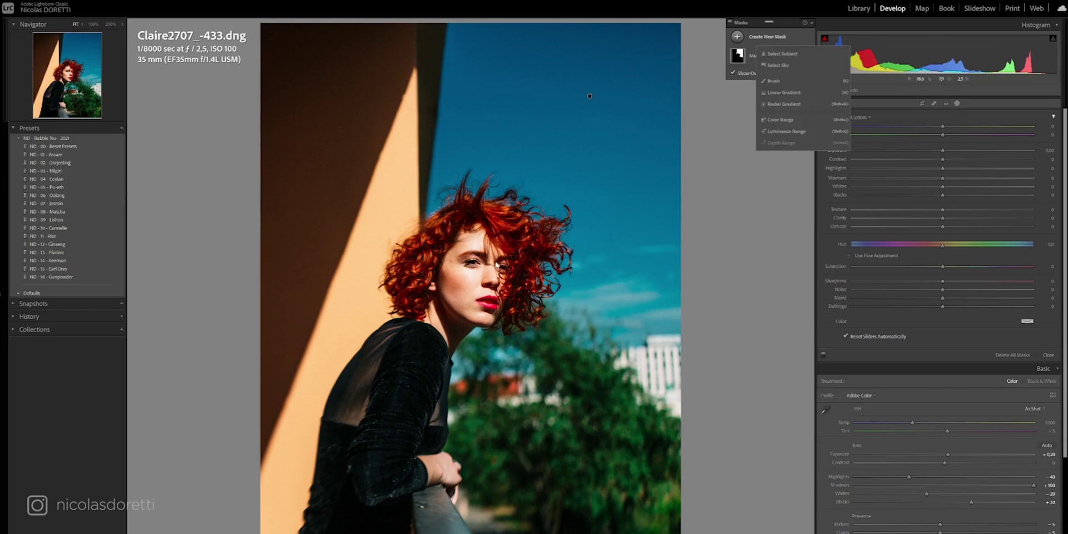
left_click(781, 53)
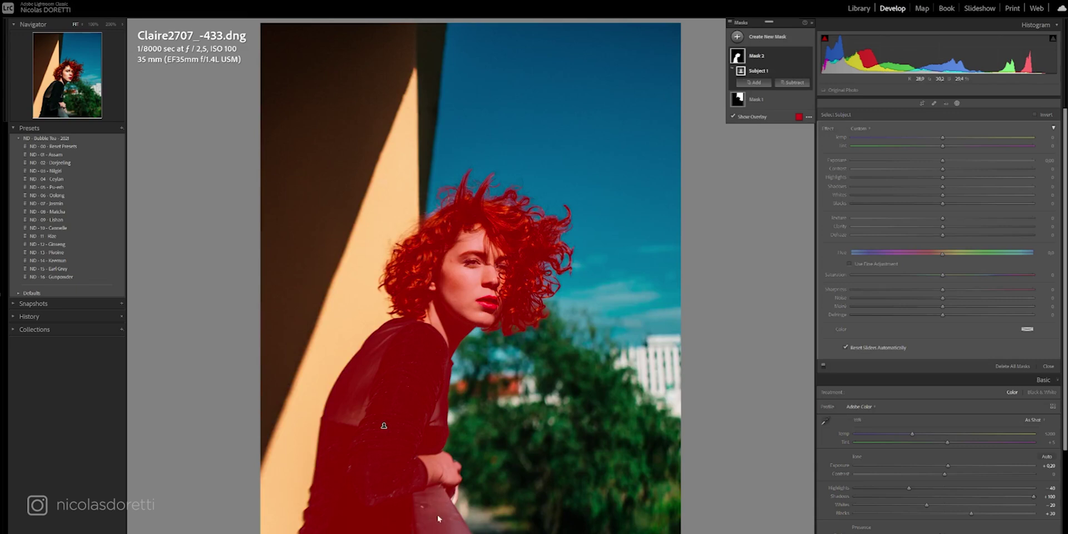
left_click(792, 84)
left_click(740, 211)
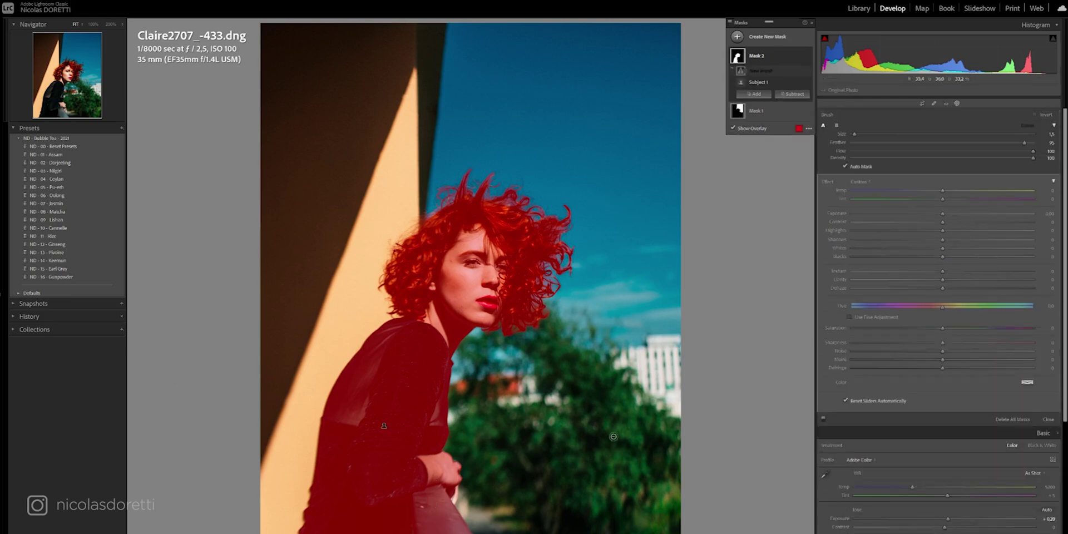
left_click_drag(855, 134, 866, 136)
mouse_move(424, 506)
left_mouse_down()
mouse_move(429, 495)
mouse_move(424, 510)
mouse_move(445, 521)
mouse_move(436, 496)
left_mouse_up()
left_click_drag(473, 529, 465, 520)
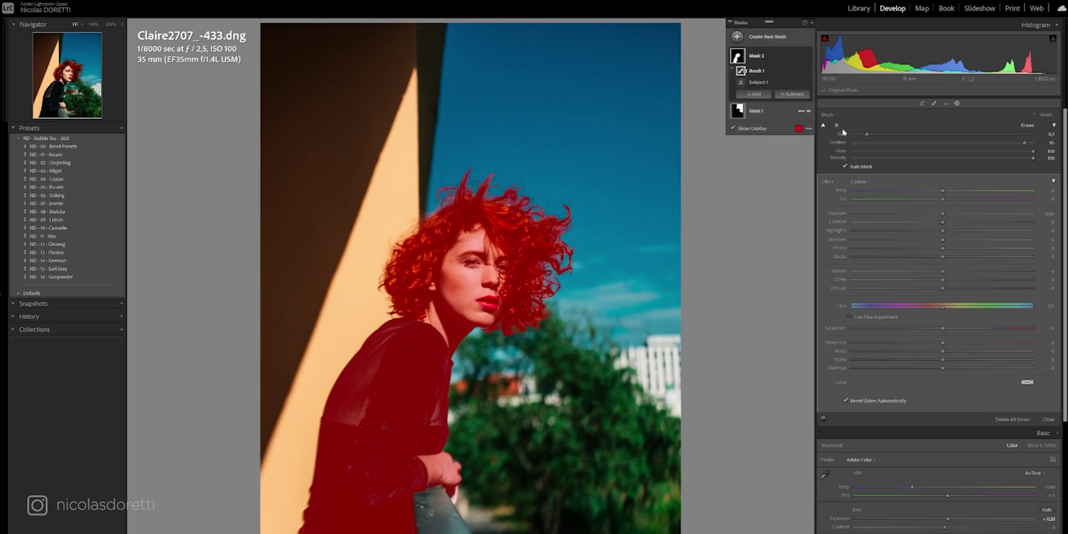
- Lower Texture in the subject mask, then try Saturation and reset it to 0
key("o")
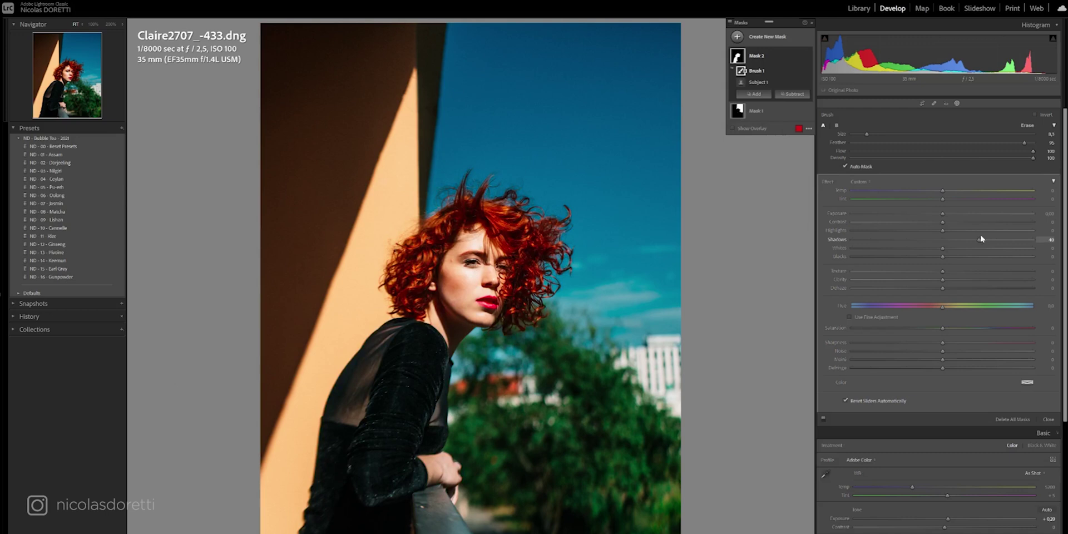
left_click_drag(942, 271, 916, 272)
left_click_drag(942, 327, 981, 328)
left_click_drag(951, 329, 943, 330)
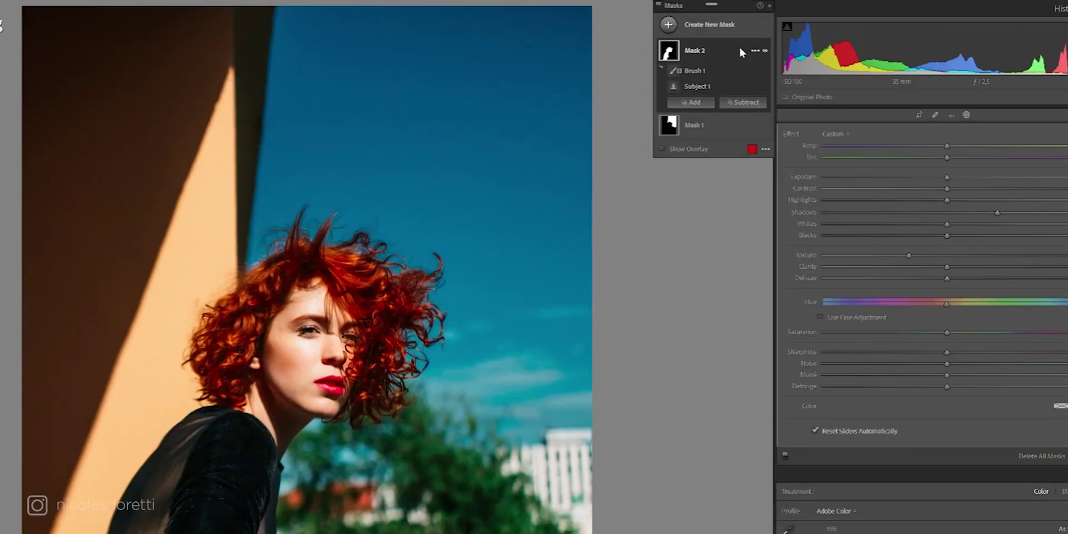
- Invert the subject selection and raise Temp to warm the background wall yellow
left_click(754, 87)
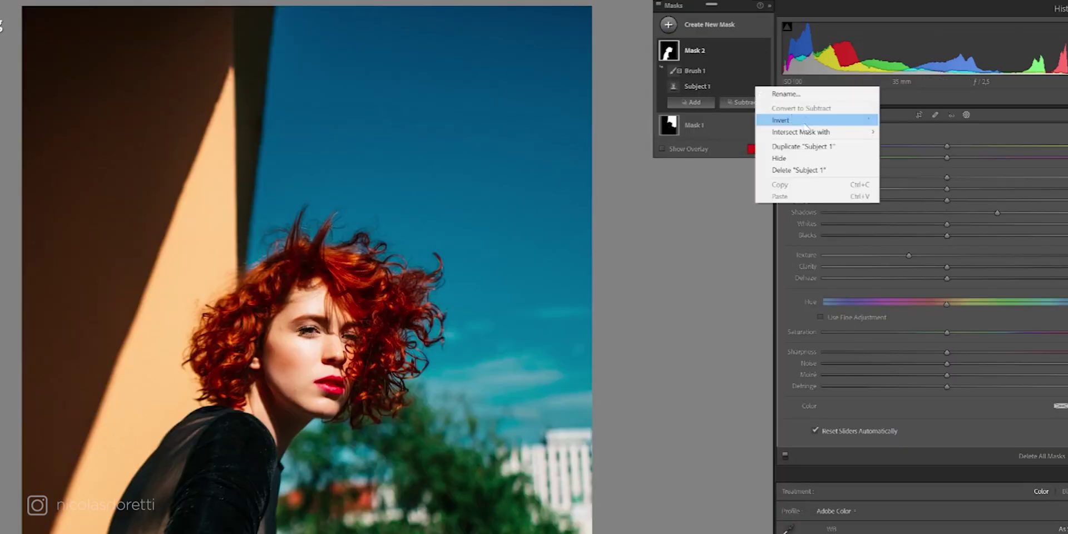
left_click(806, 123)
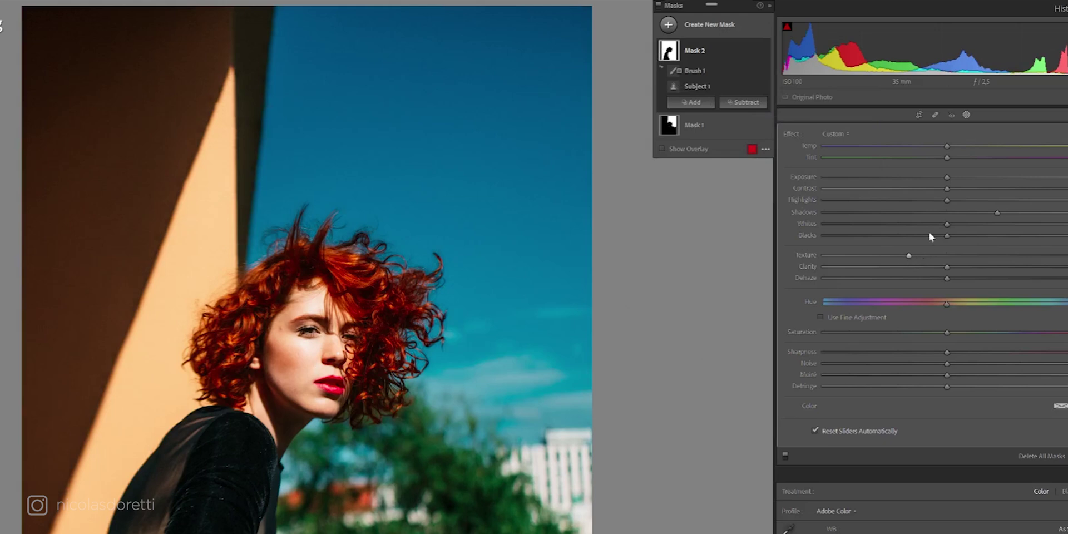
left_click_drag(947, 146, 1010, 145)
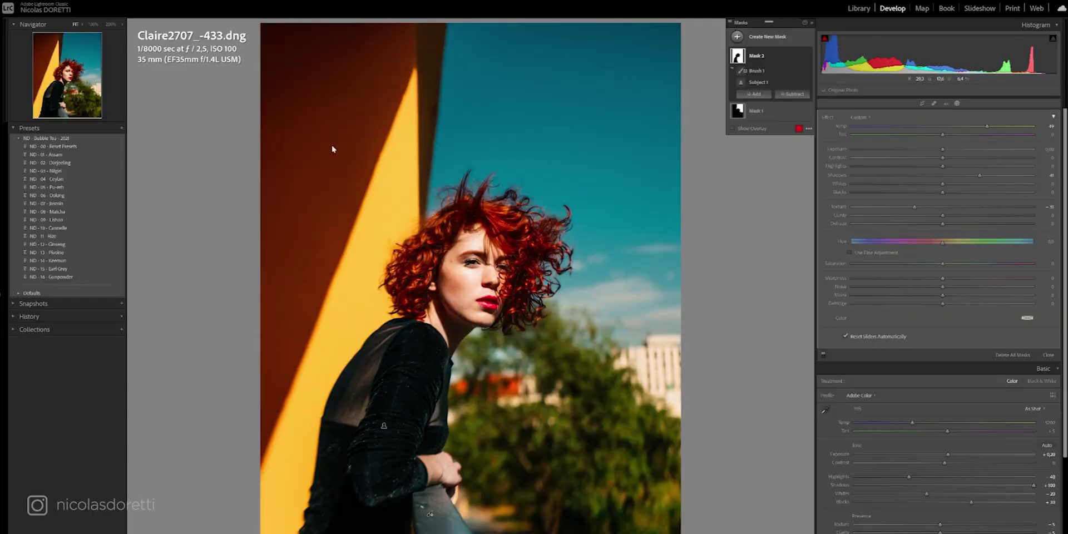
- Undo the subject selection's inversion and review its intersect options
mouse_move(698, 85)
left_click(801, 83)
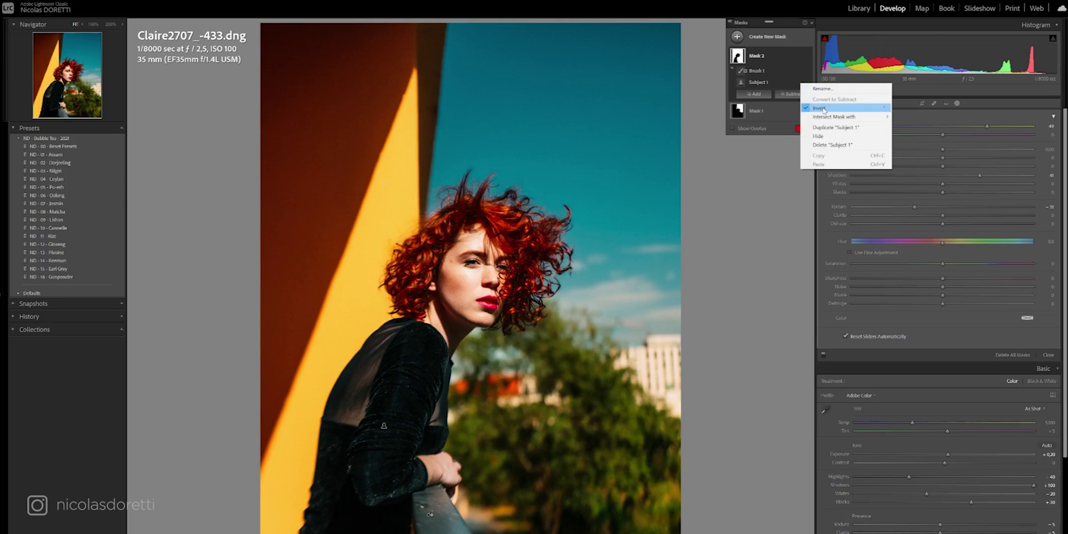
left_click(843, 104)
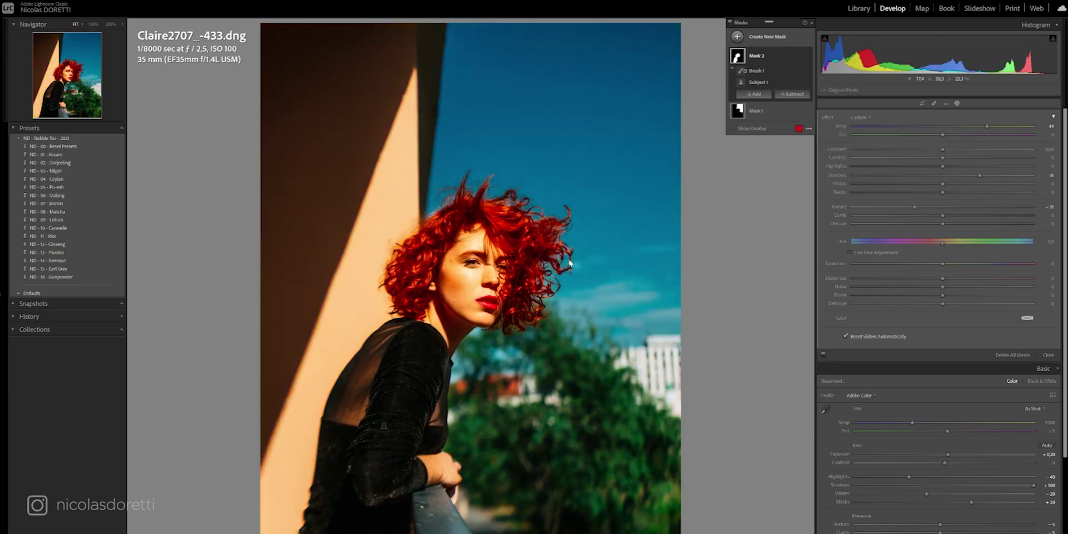
left_click(802, 82)
mouse_move(798, 130)
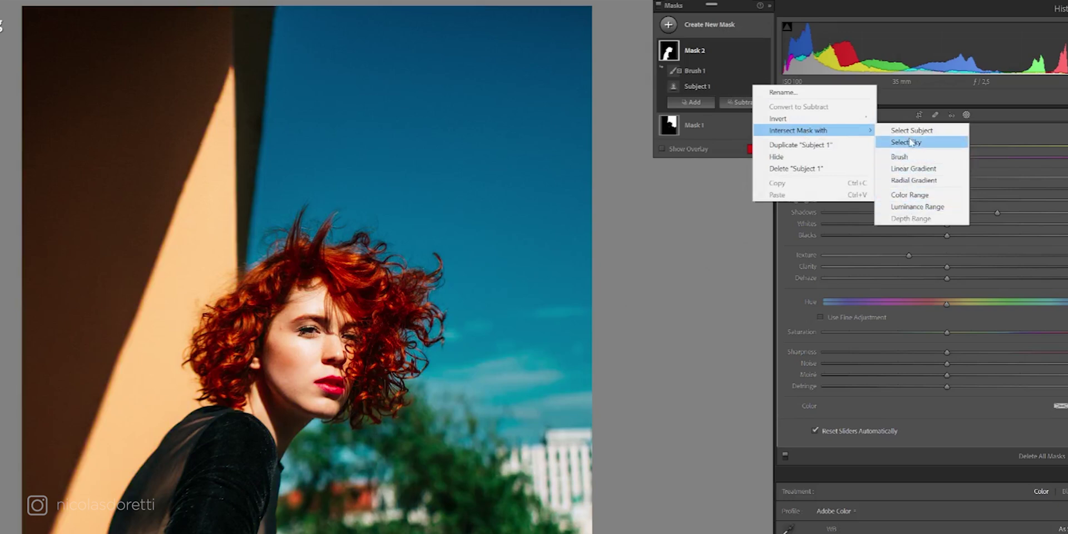
left_click(703, 86)
- Duplicate Subject 1, hide Mask 2, and drag Subject 1 Copy into Mask 1
right_click(757, 81)
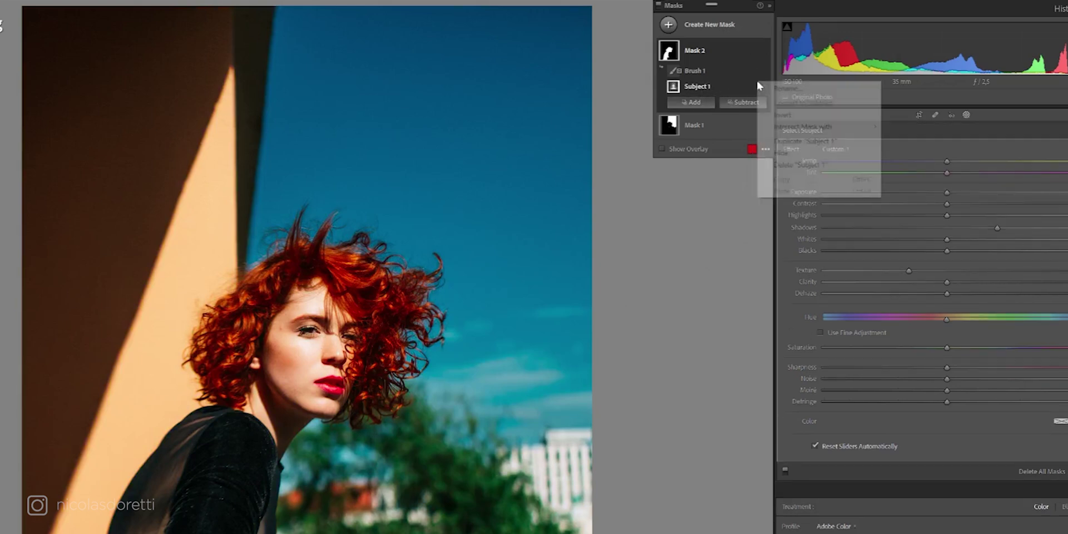
left_click(805, 141)
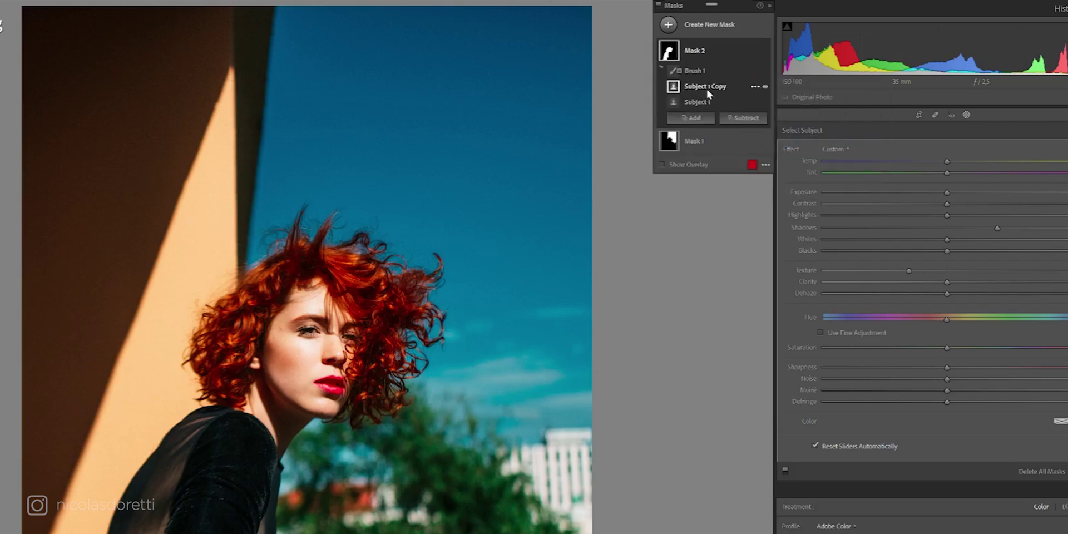
left_click(822, 20)
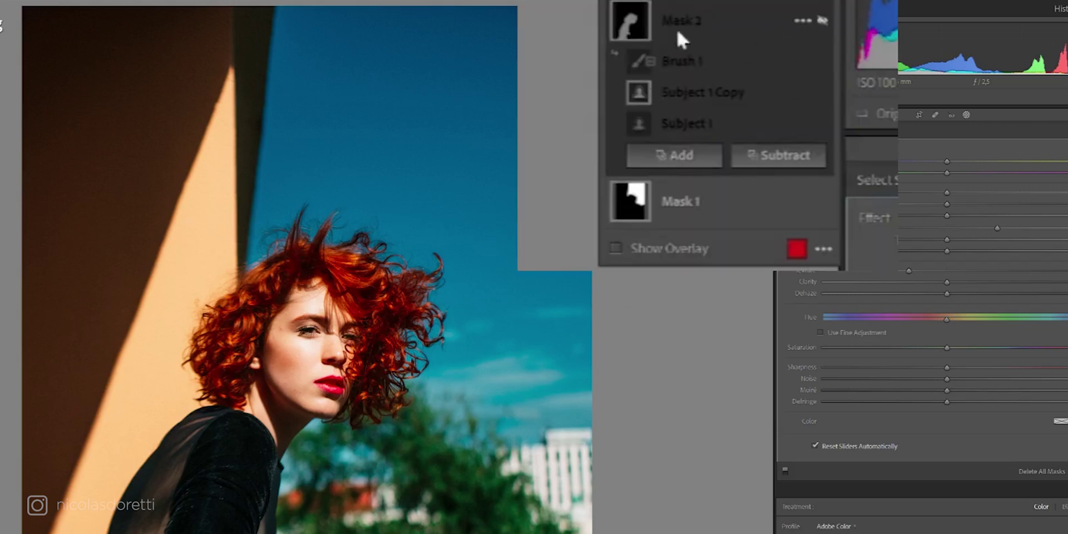
mouse_move(703, 92)
left_click_drag(697, 99, 723, 199)
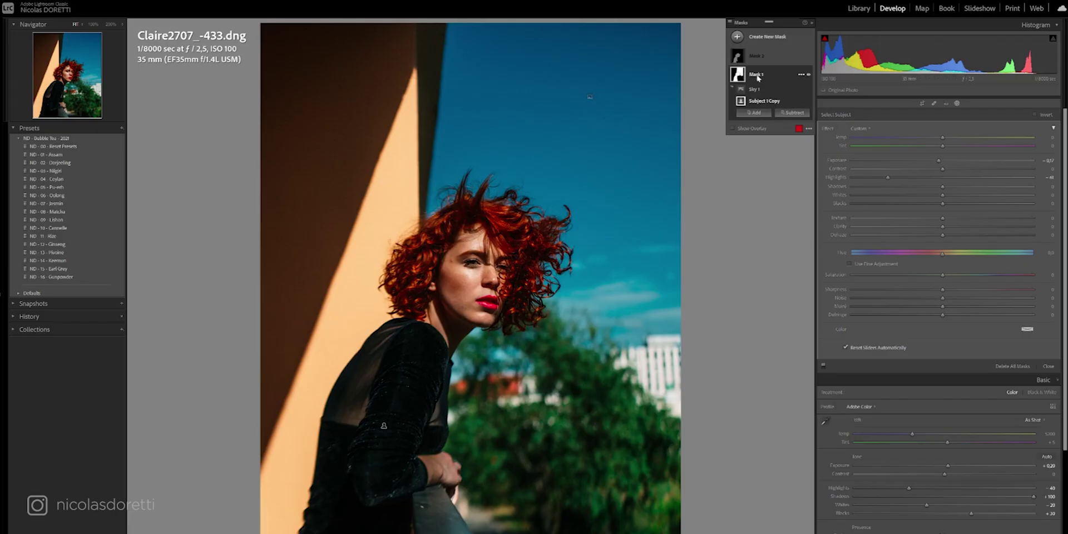
- Rename Mask 1 to ASSOMBRIR, ease its Highlights reduction slightly, and show the overlay
left_click(759, 77)
left_click(801, 74)
left_click(823, 81)
type("ASSOMBRIR")
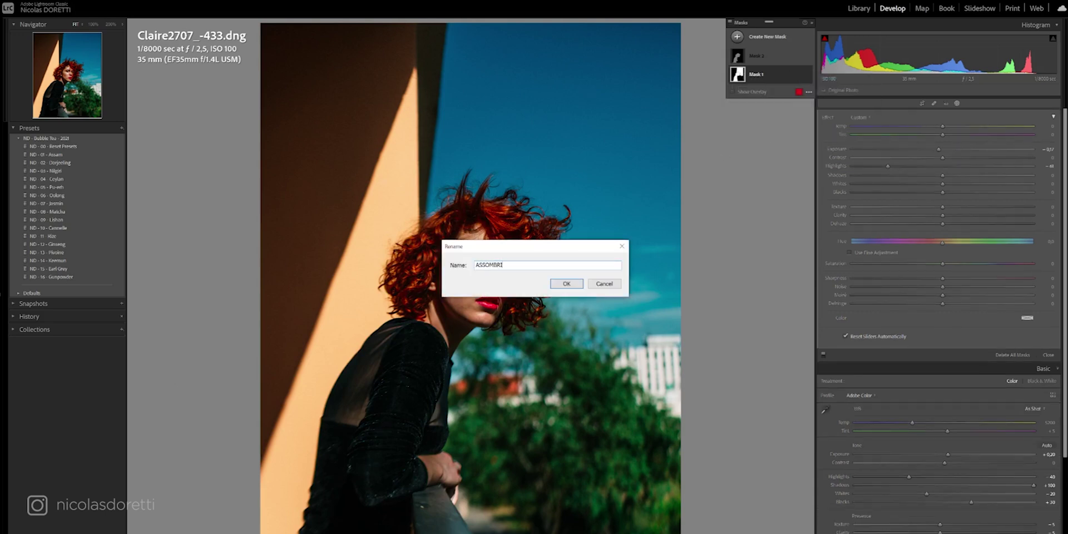
key("Return")
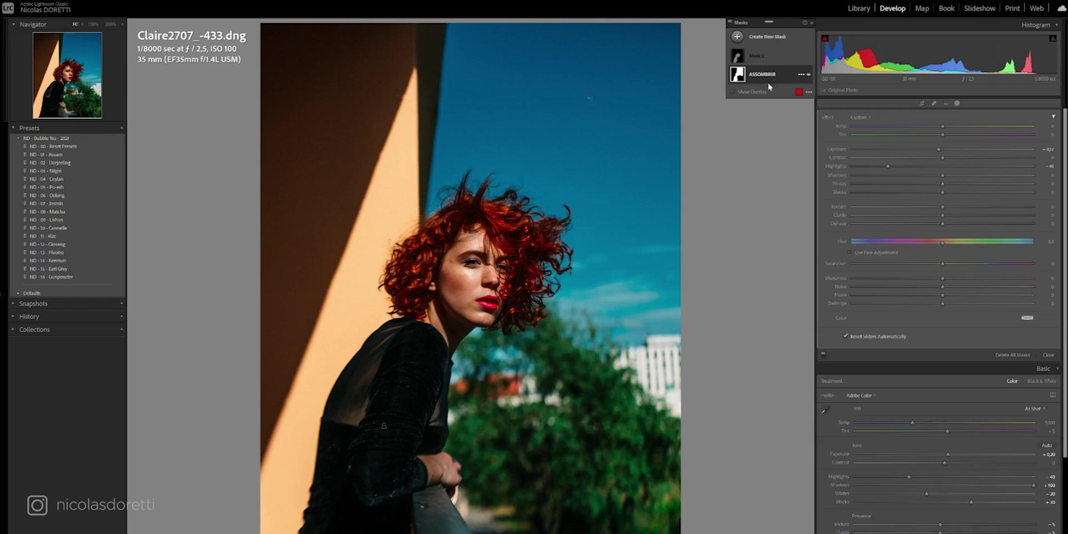
left_click_drag(888, 166, 892, 167)
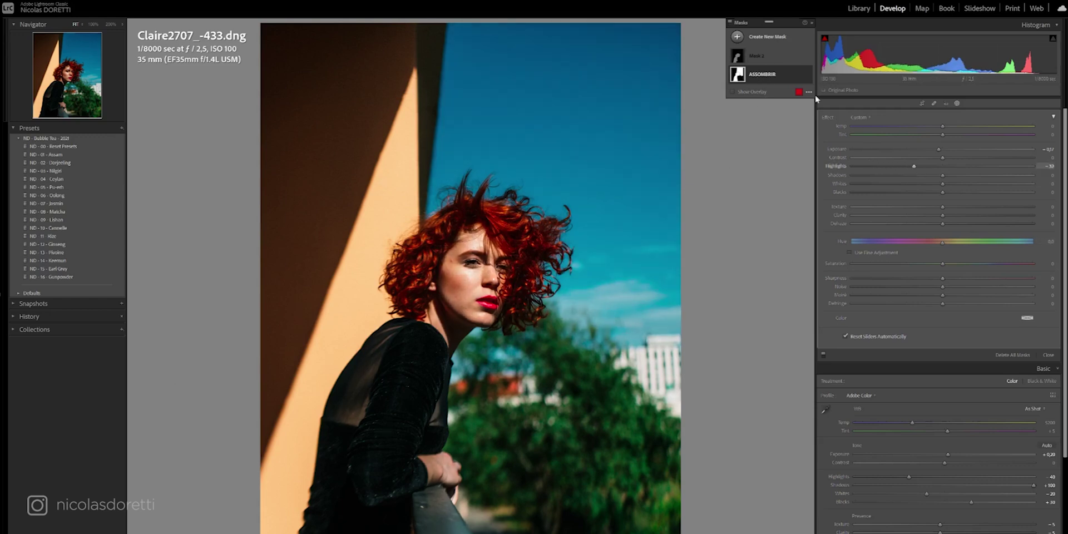
left_click(733, 92)
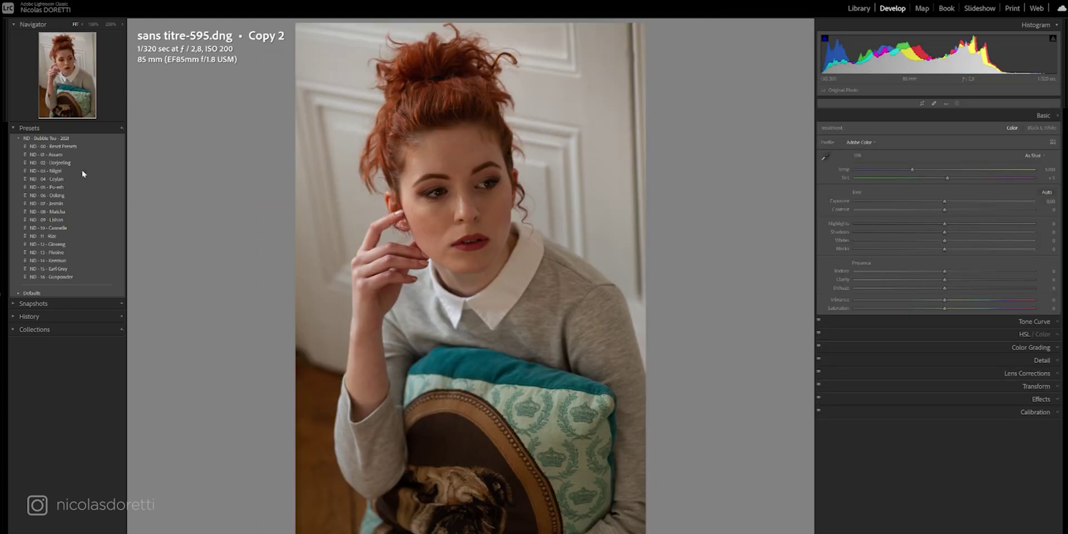
- Apply the ND - 10 - Cannelle preset to the cushion portrait and raise Exposure slightly
left_click(66, 228)
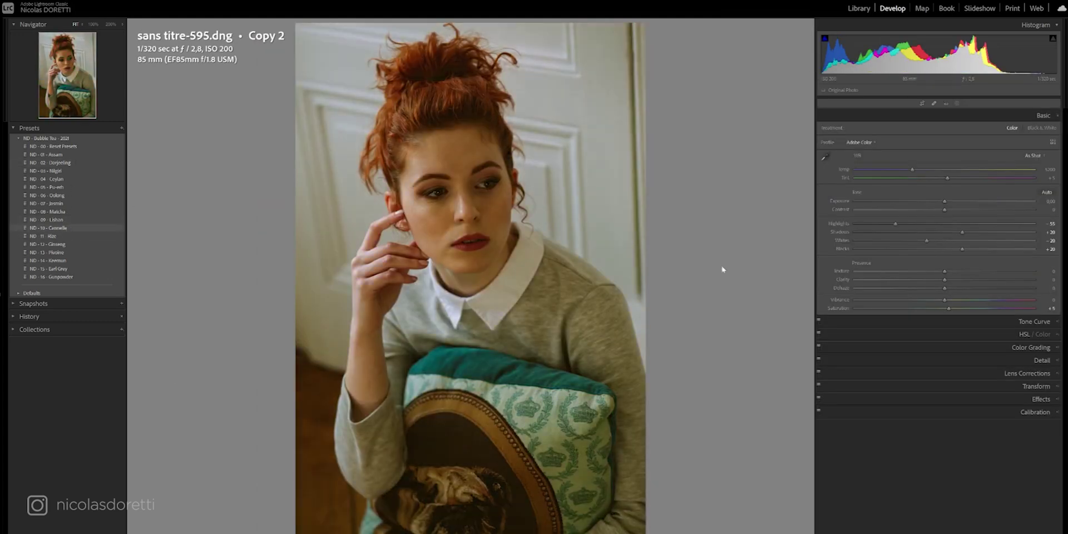
left_click_drag(944, 201, 953, 203)
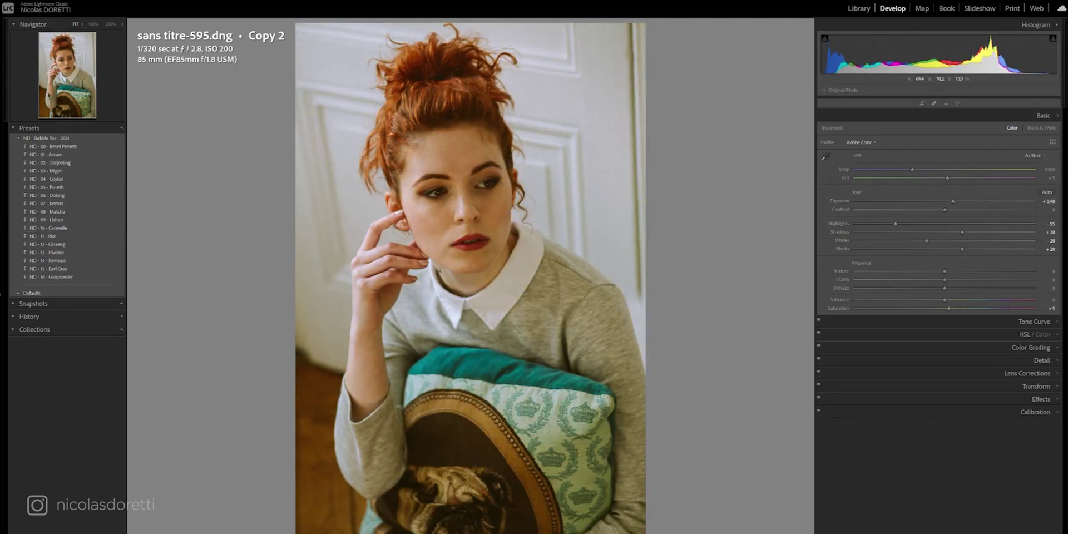
left_click(959, 104)
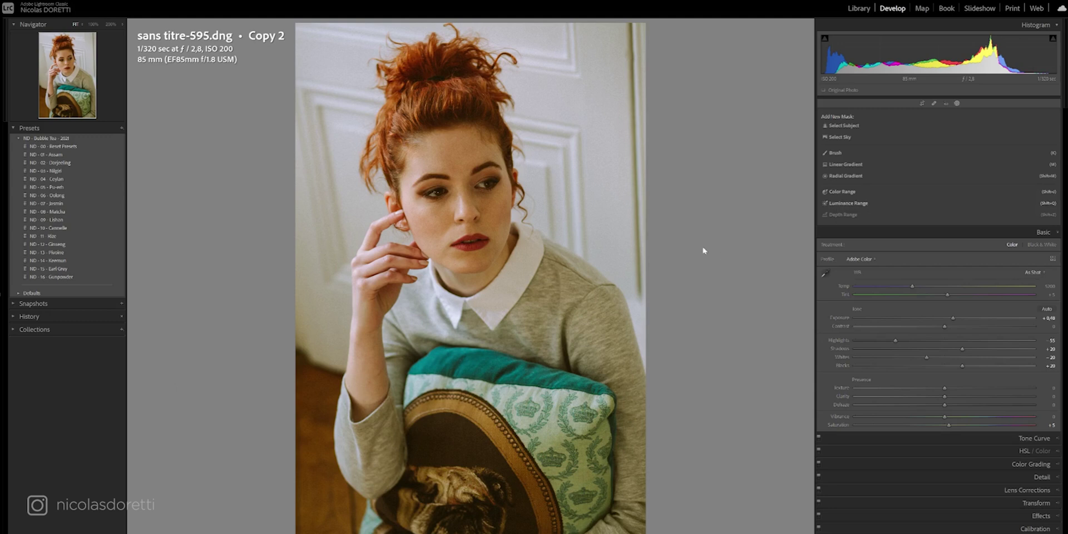
- Create a colour-range mask sampled from the teal cushion, trying then resetting Hue
left_click(843, 192)
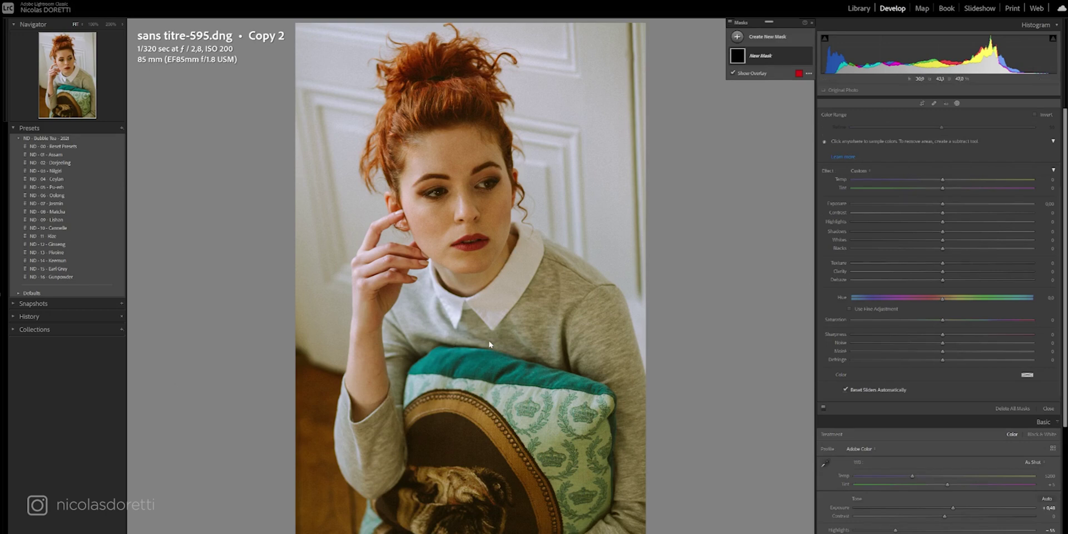
left_click(450, 357)
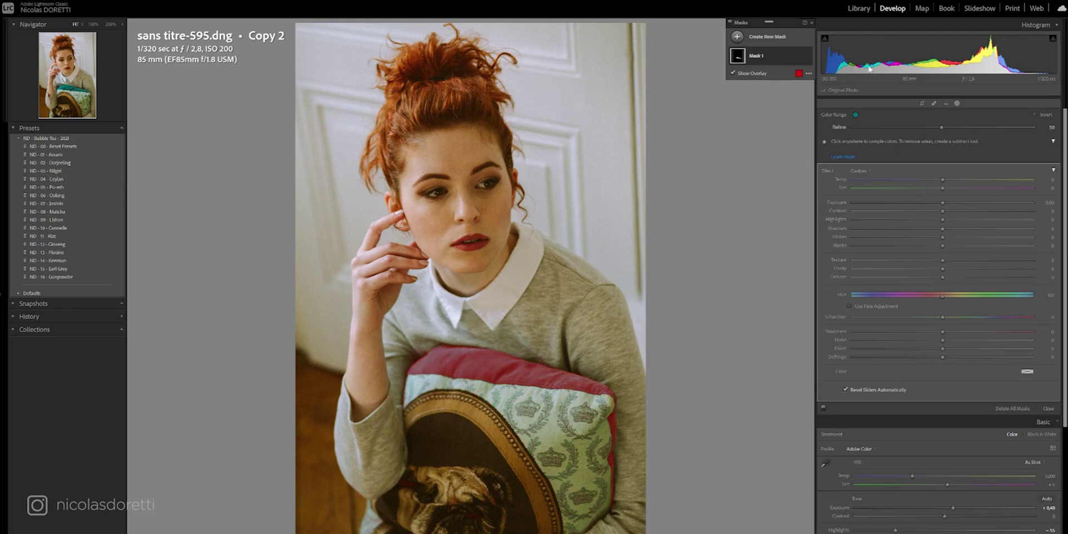
left_click(745, 76)
left_click_drag(942, 298, 981, 298)
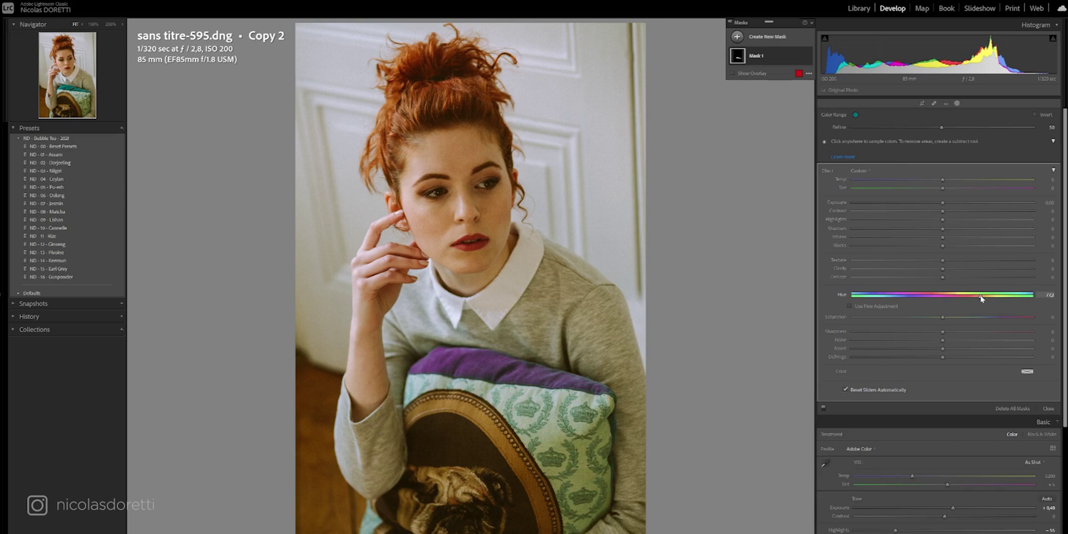
double_click(979, 299)
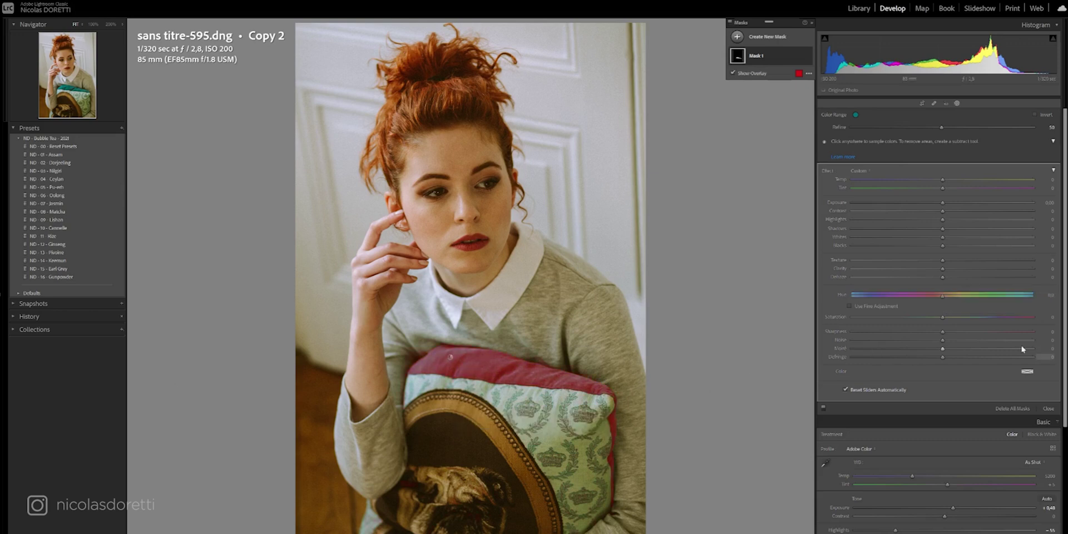
- Tint the masked cushion area bright green using the mask's Color swatch
left_click(1027, 371)
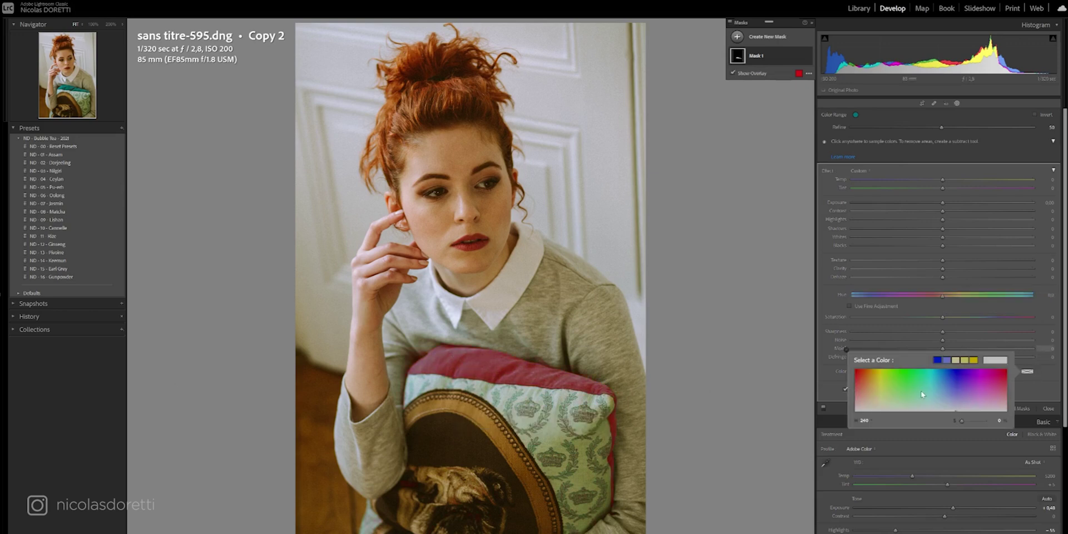
left_click(953, 381)
left_click_drag(967, 382, 903, 377)
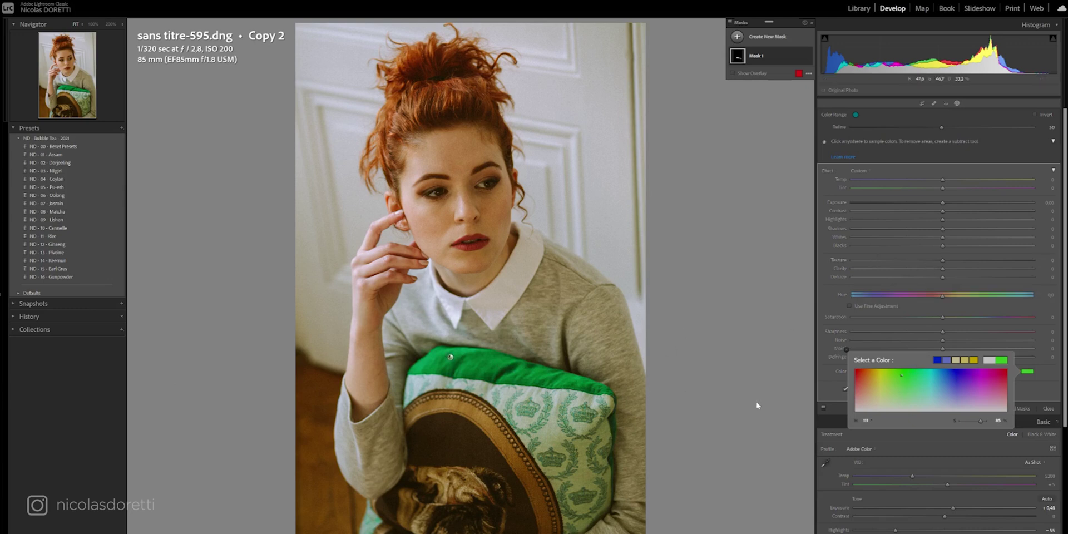
left_click(864, 125)
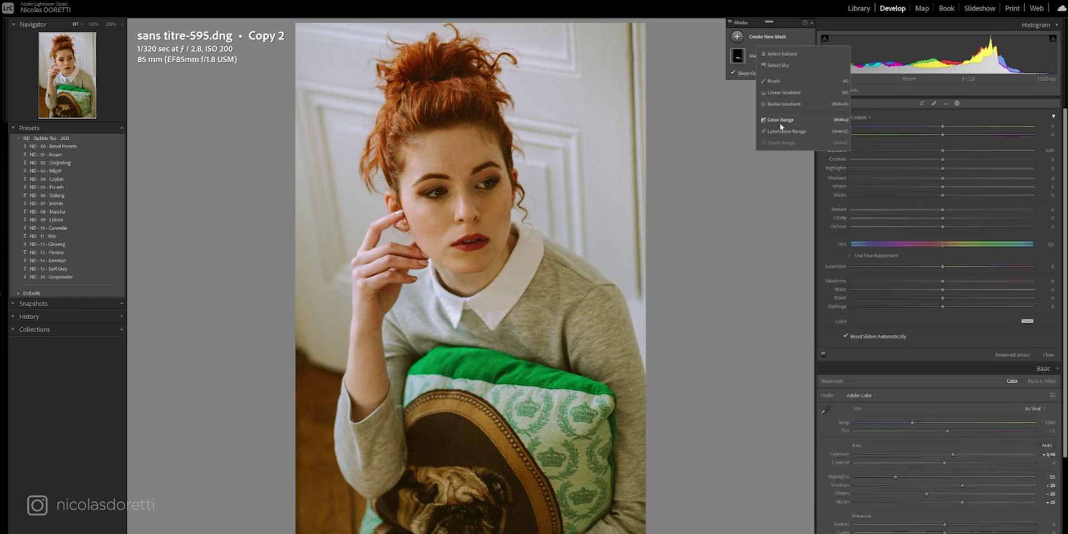
- Add a Luminance Range mask sampled from the portrait's brightness
key("o")
key("shift+q")
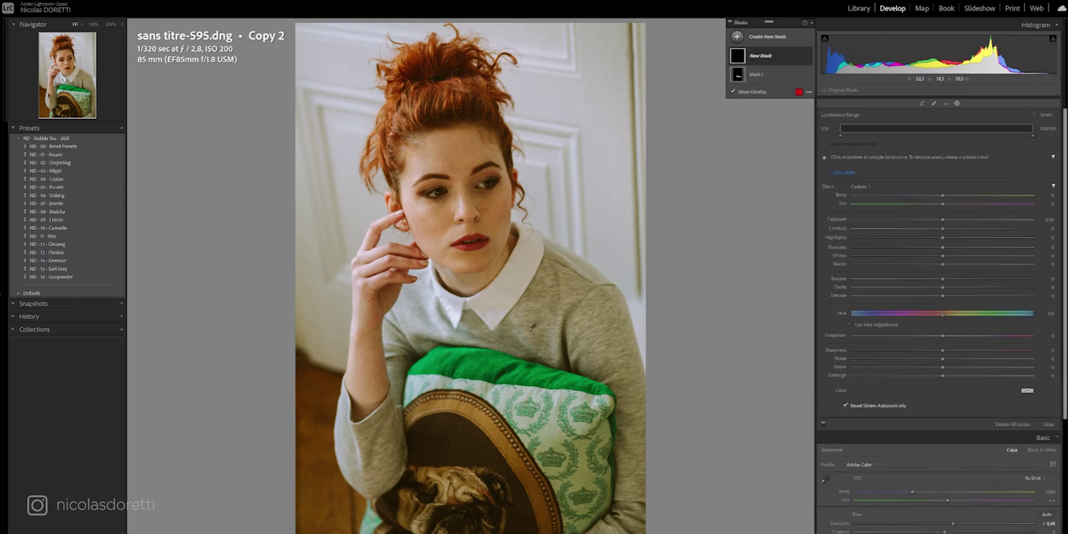
left_click(522, 266)
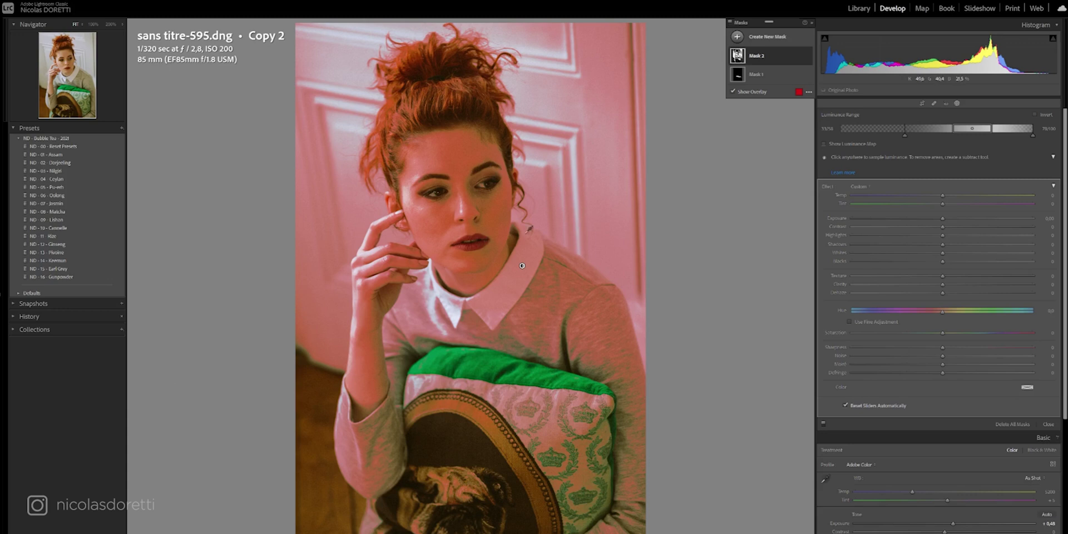
- Show the mask as a black-and-white luminance map and narrow the range to brighter tones
left_click(808, 92)
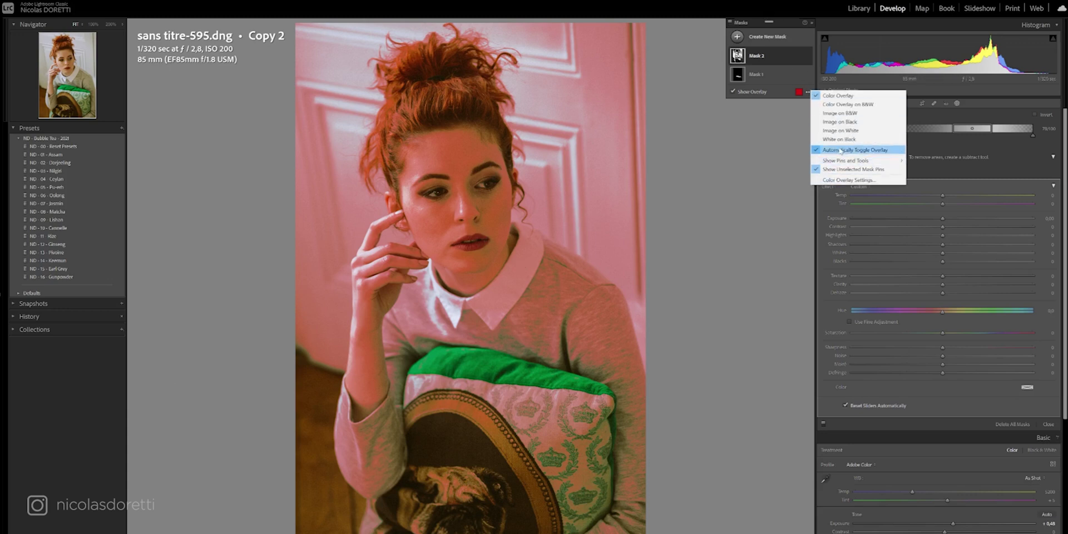
left_click(841, 151)
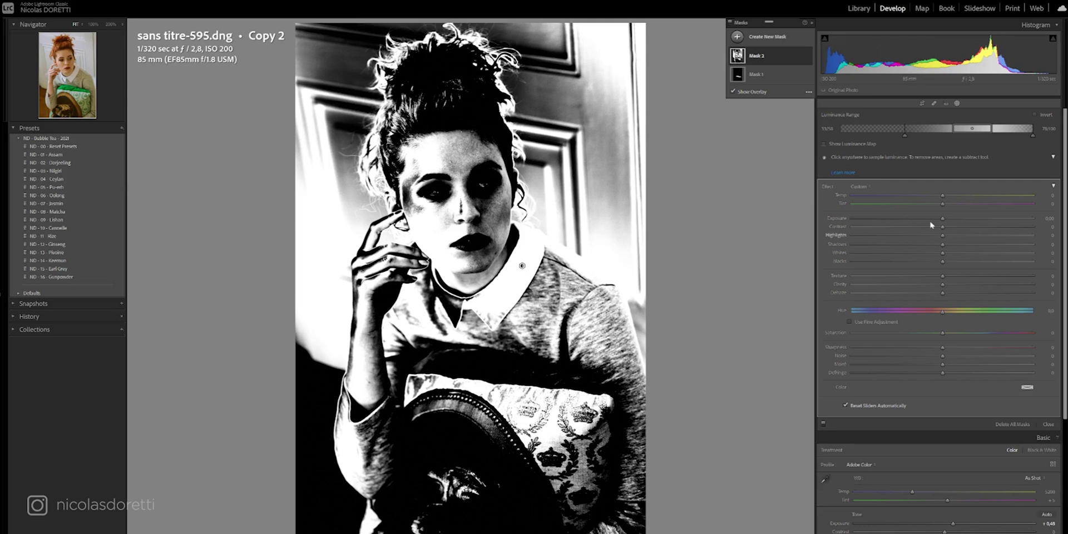
left_click_drag(975, 129, 977, 130)
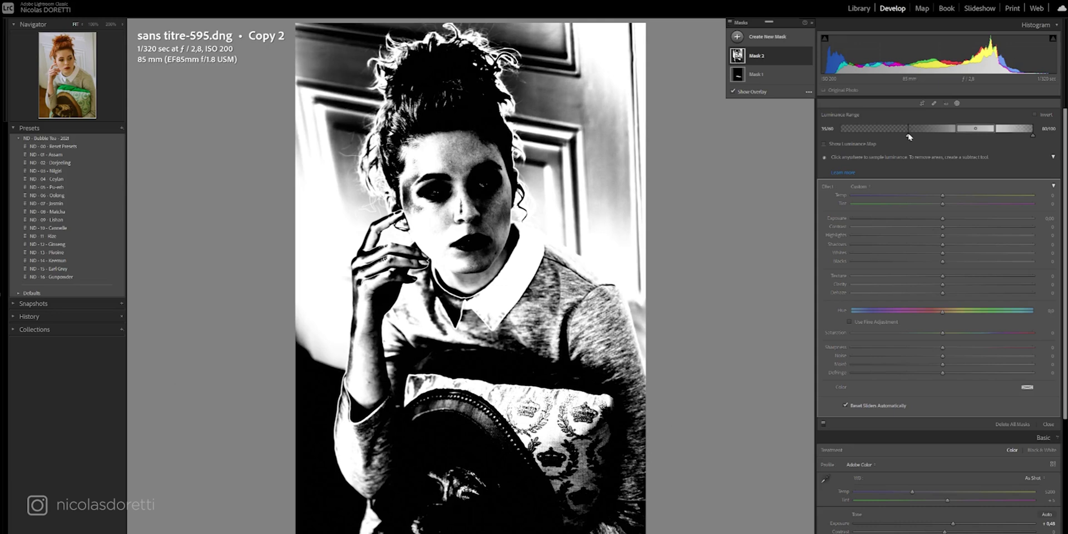
mouse_move(908, 135)
left_mouse_down()
mouse_move(946, 140)
mouse_move(934, 139)
left_mouse_up()
left_click(770, 82)
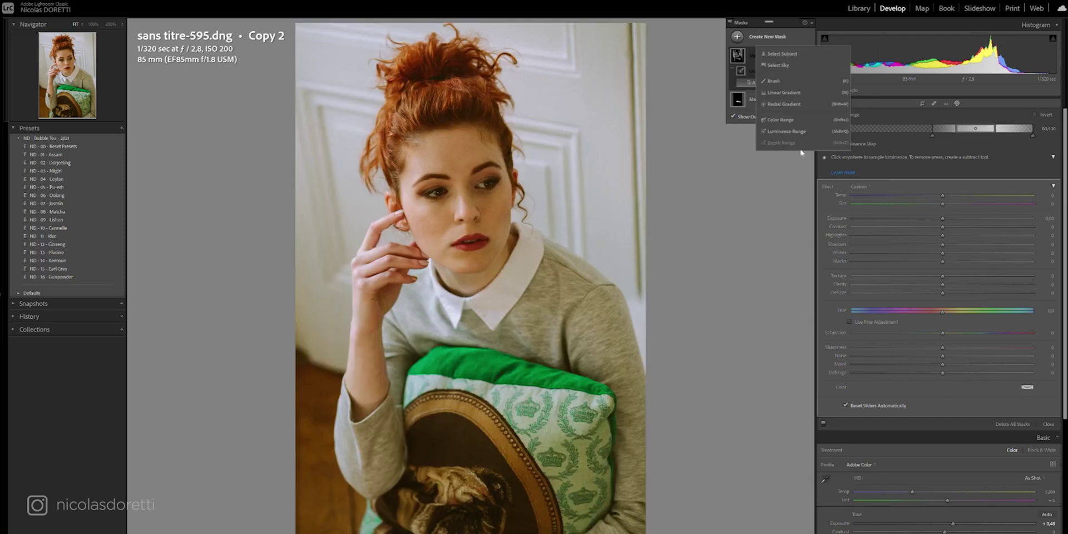